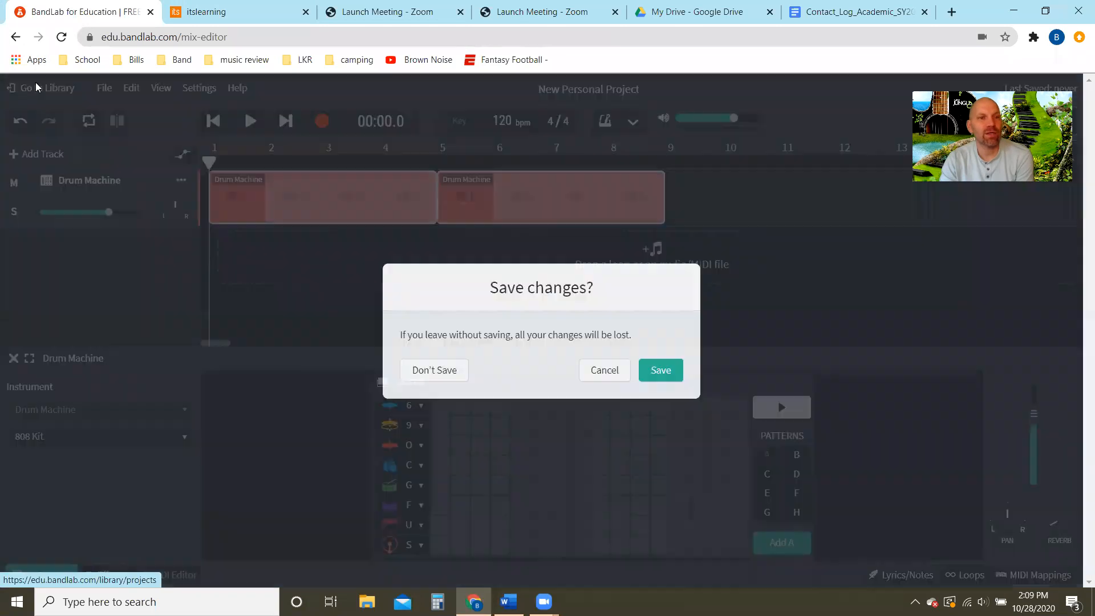
- Discard the unsaved changes and start a new personal project in the Mix Editor with a Drum Machine track
{"action": "left_click", "coordinate": [434, 371]}
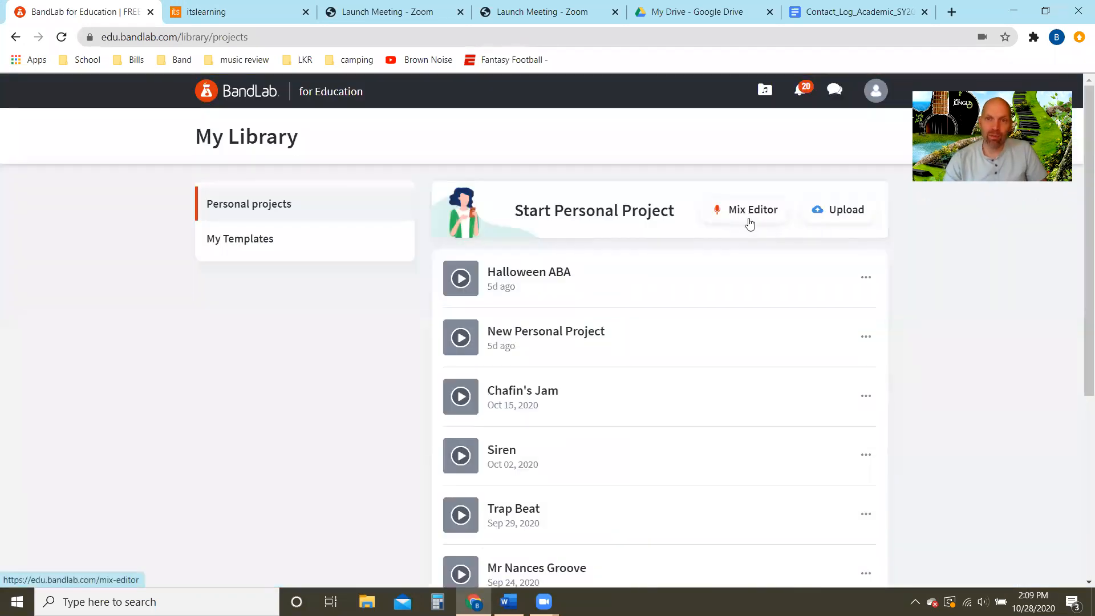
{"action": "left_click", "coordinate": [746, 214]}
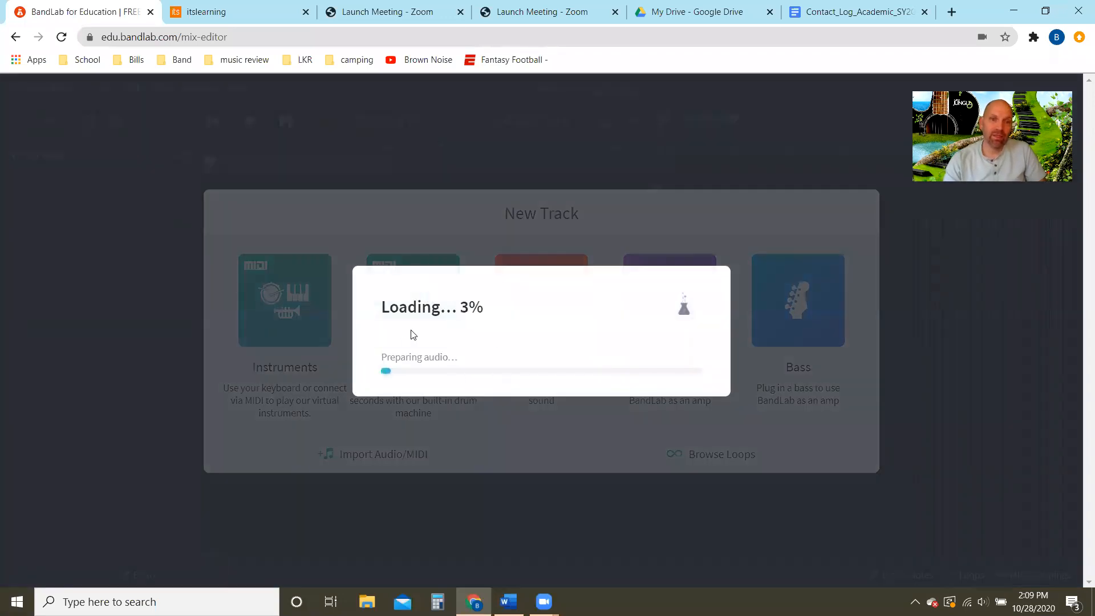
{"action": "left_click", "coordinate": [404, 312]}
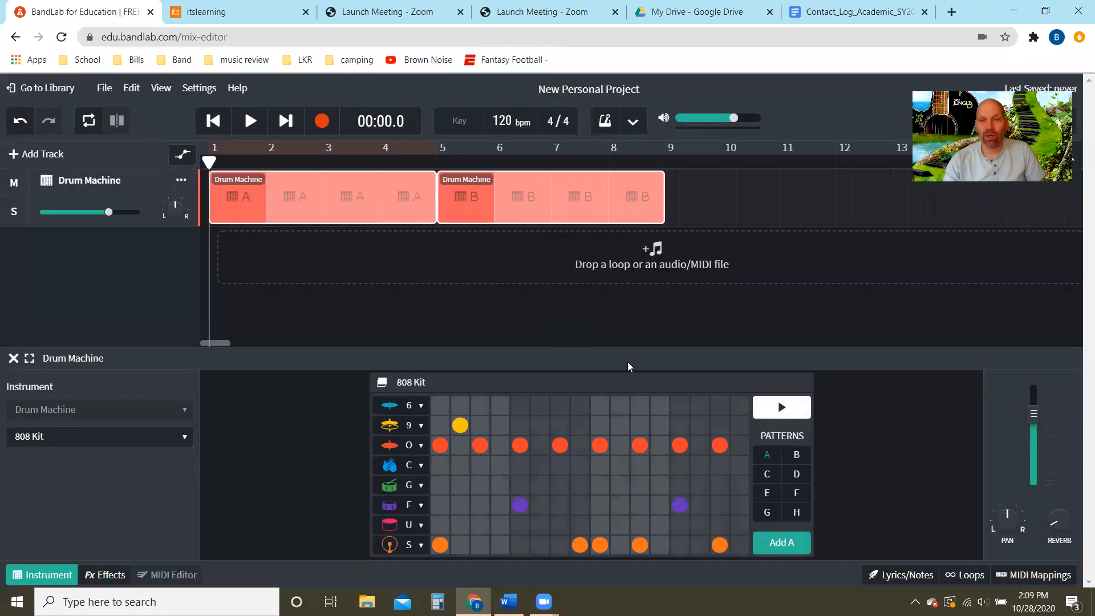
- Switch the drum machine to empty pattern C and annotate its grid with the beat numbers 1, 2, 3 and 4
{"action": "left_click", "coordinate": [767, 476]}
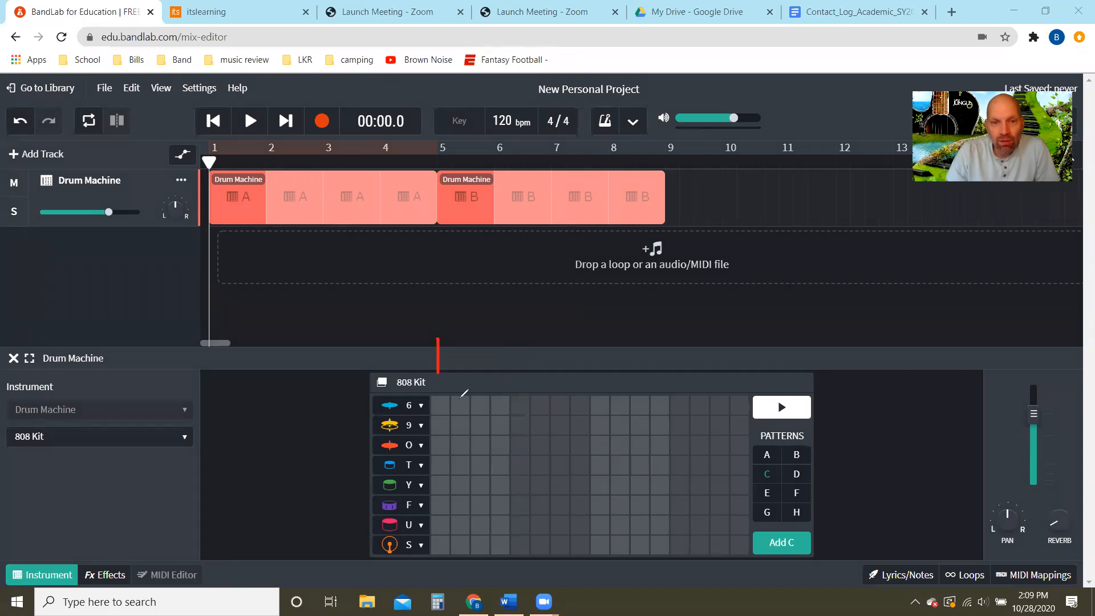
{"action": "left_click_drag", "start_coordinate": [516, 358], "coordinate": [528, 379]}
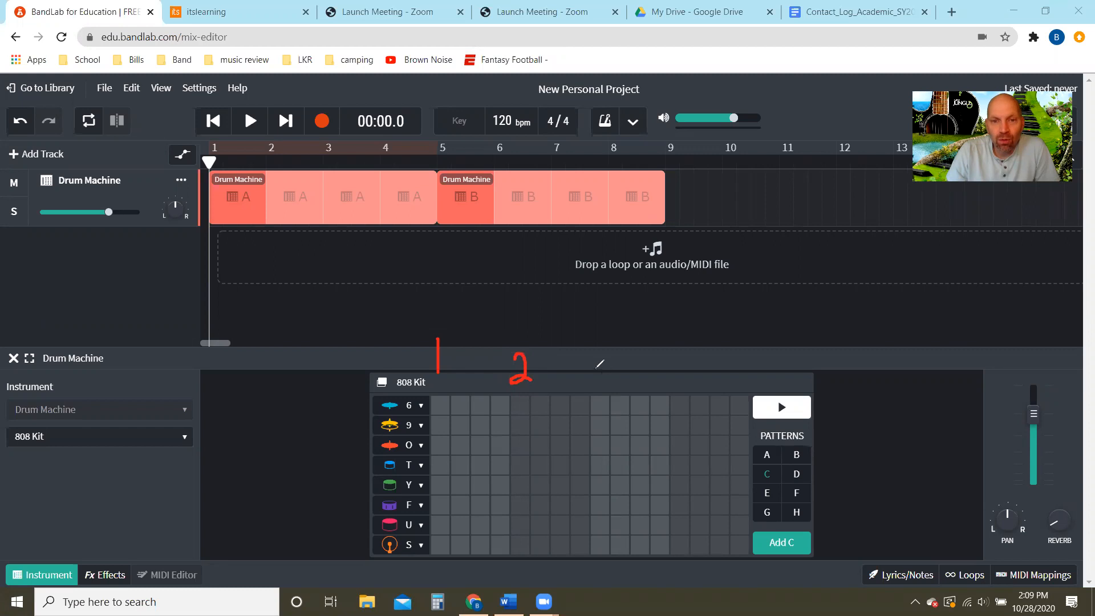
{"action": "mouse_move", "coordinate": [595, 360]}
{"action": "left_mouse_down"}
{"action": "mouse_move", "coordinate": [609, 364]}
{"action": "mouse_move", "coordinate": [598, 393]}
{"action": "left_mouse_up"}
{"action": "mouse_move", "coordinate": [679, 362]}
{"action": "left_mouse_down"}
{"action": "mouse_move", "coordinate": [690, 372]}
{"action": "mouse_move", "coordinate": [685, 392]}
{"action": "left_mouse_up"}
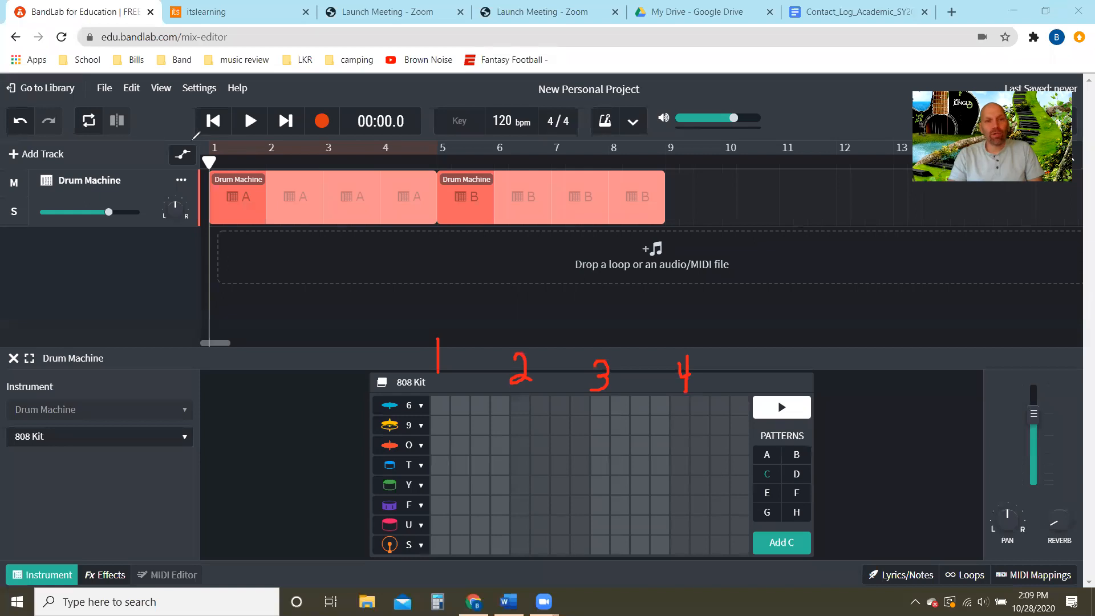
- Annotate the span between bars 1 and 2 on the timeline with a double arrow and bracket the gap between beats 1 and 2
{"action": "left_click_drag", "start_coordinate": [221, 146], "coordinate": [262, 146]}
{"action": "left_click_drag", "start_coordinate": [220, 147], "coordinate": [233, 161]}
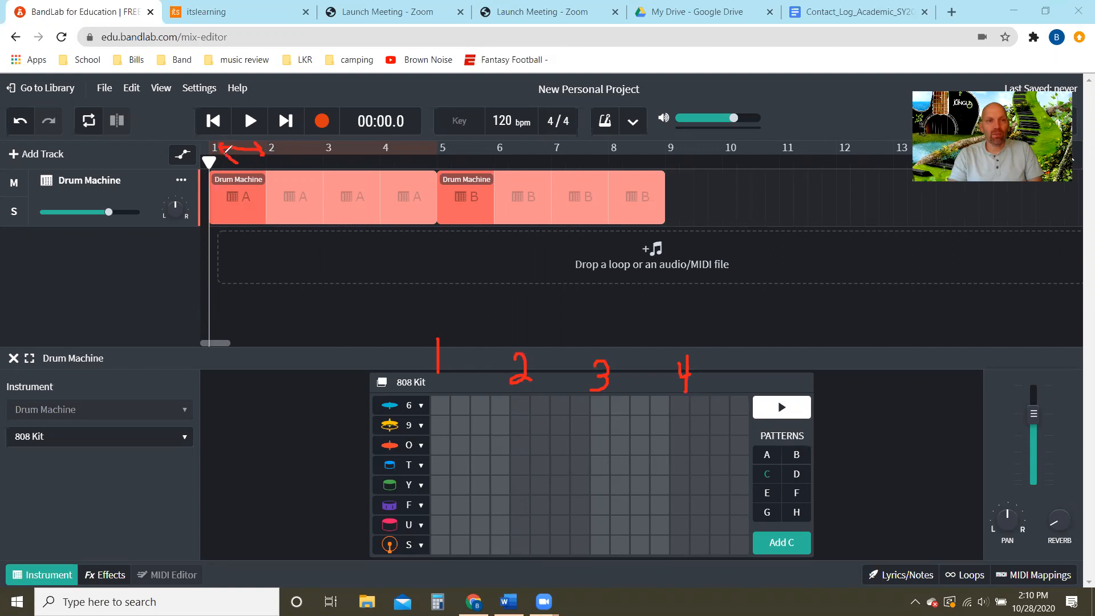
{"action": "mouse_move", "coordinate": [452, 320]}
{"action": "left_mouse_down"}
{"action": "mouse_move", "coordinate": [510, 317]}
{"action": "mouse_move", "coordinate": [506, 332]}
{"action": "left_mouse_up"}
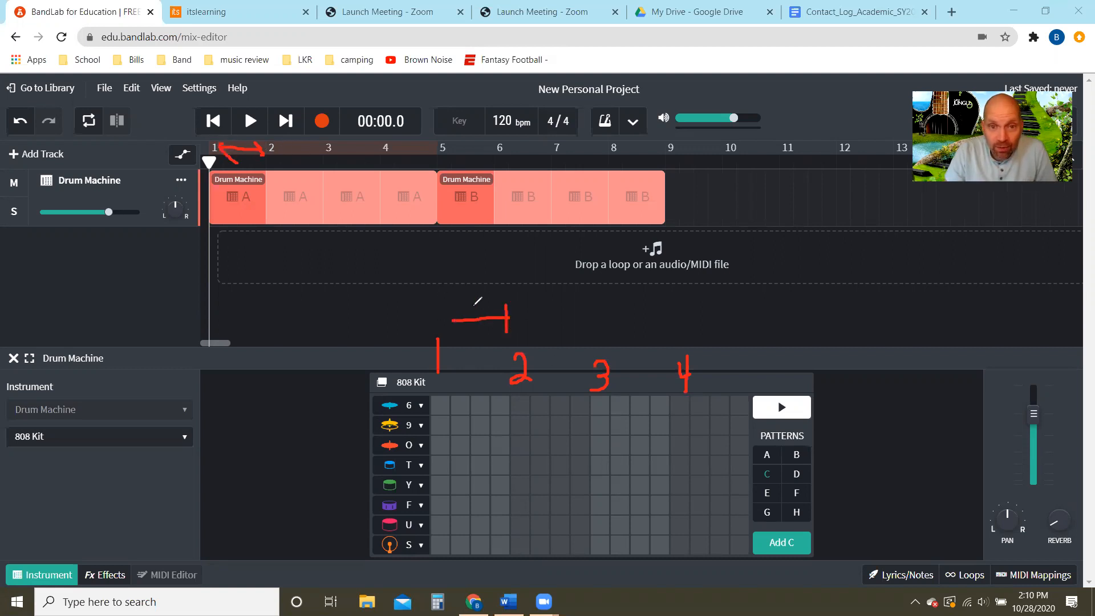
{"action": "left_click_drag", "start_coordinate": [454, 299], "coordinate": [455, 323]}
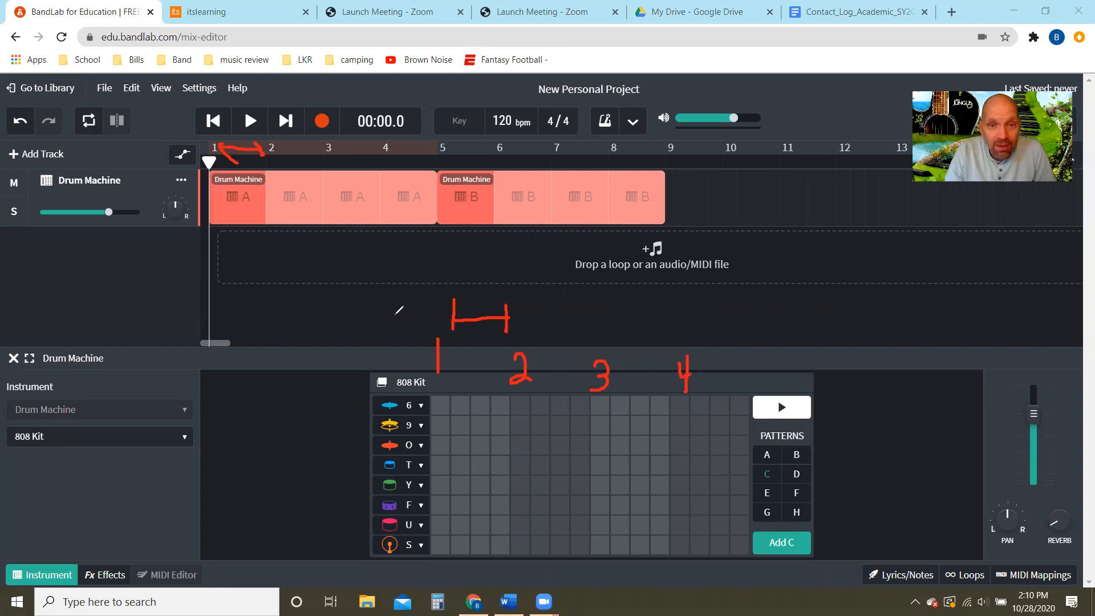
- Write a large 1 and 2 above the ends of the pattern grid and draw arrows to them from timeline bars 1 and 2
{"action": "left_click_drag", "start_coordinate": [372, 292], "coordinate": [371, 339]}
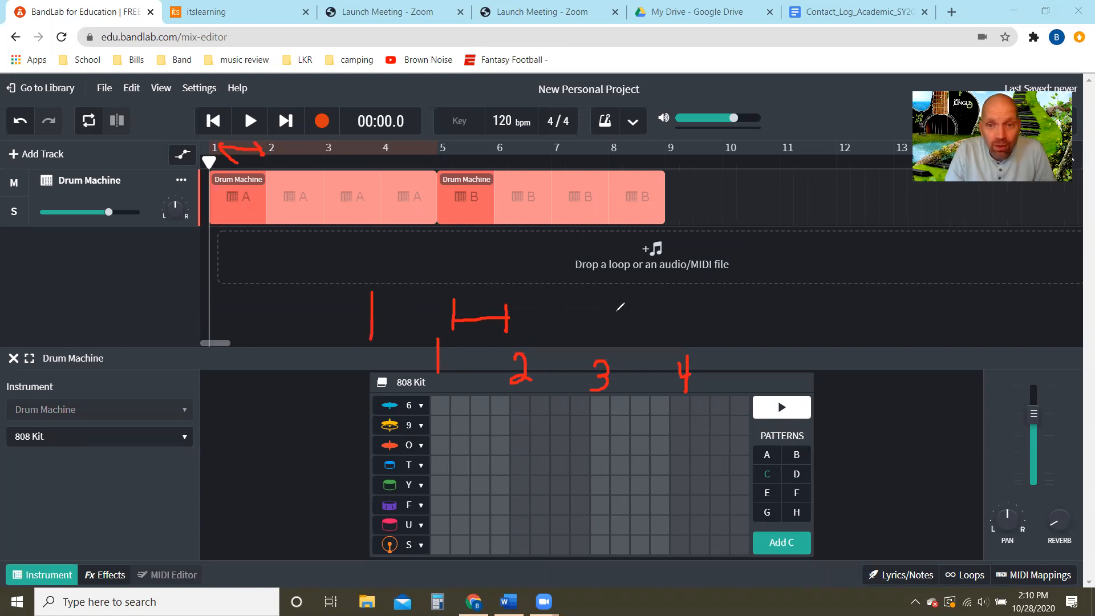
{"action": "mouse_move", "coordinate": [743, 320]}
{"action": "left_mouse_down"}
{"action": "mouse_move", "coordinate": [748, 301]}
{"action": "mouse_move", "coordinate": [765, 339]}
{"action": "mouse_move", "coordinate": [740, 340]}
{"action": "mouse_move", "coordinate": [783, 357]}
{"action": "left_mouse_up"}
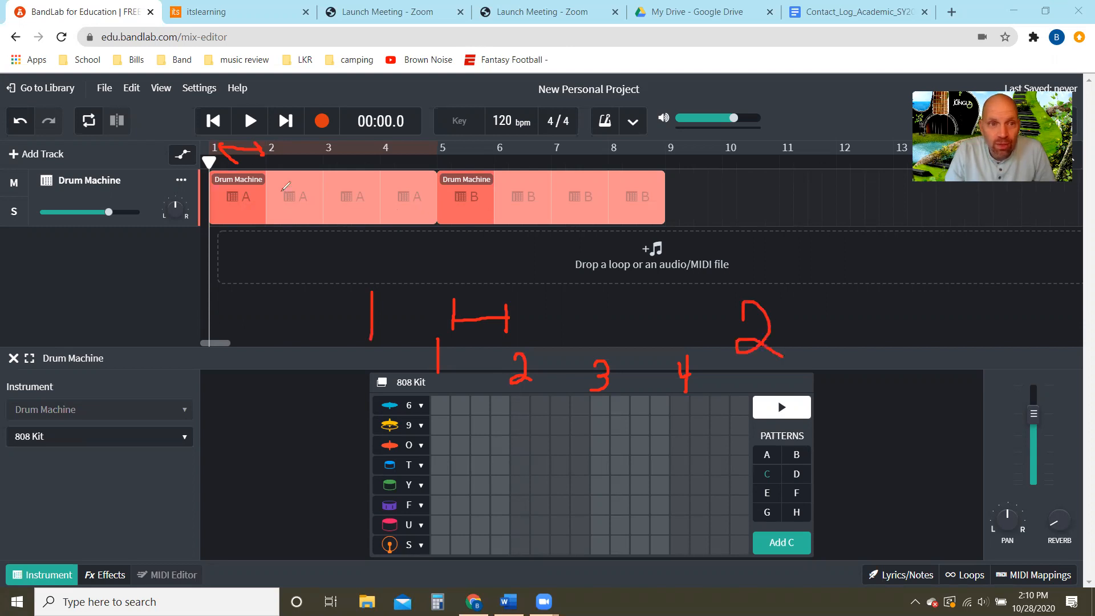
{"action": "left_click_drag", "start_coordinate": [223, 148], "coordinate": [360, 303]}
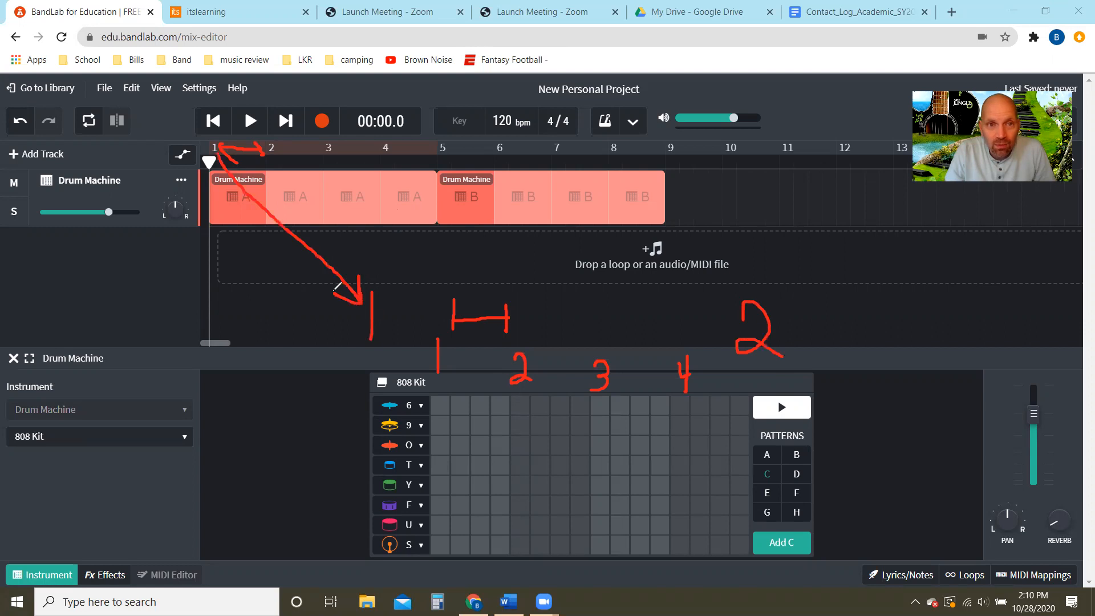
{"action": "mouse_move", "coordinate": [278, 151]}
{"action": "left_mouse_down"}
{"action": "mouse_move", "coordinate": [547, 245]}
{"action": "mouse_move", "coordinate": [736, 293]}
{"action": "left_mouse_up"}
{"action": "left_click_drag", "start_coordinate": [727, 259], "coordinate": [735, 293]}
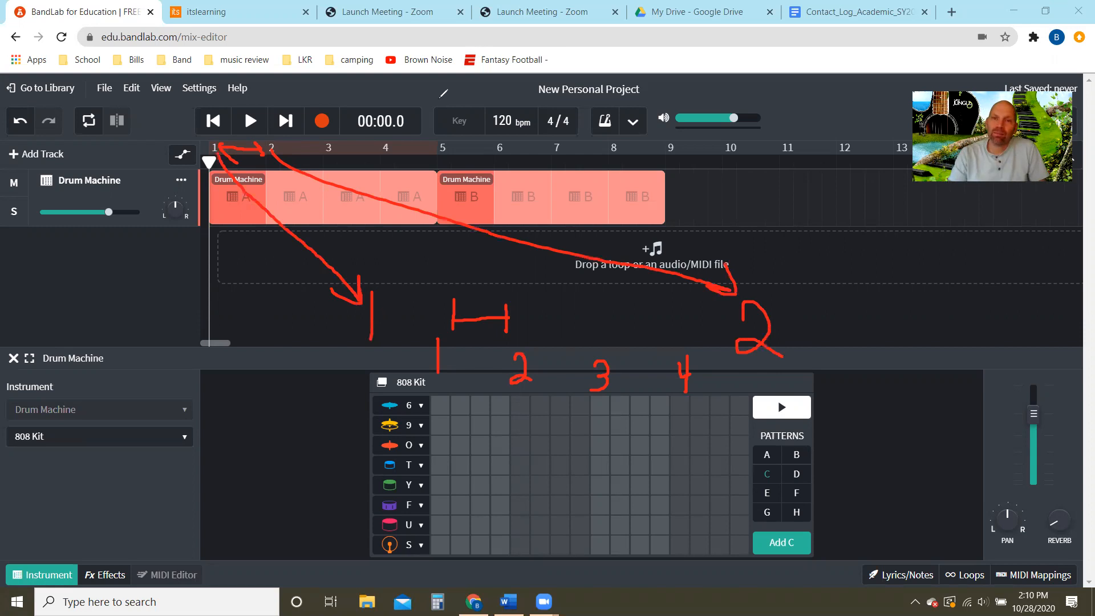
- Erase the annotated arrows, the bracket and the large 1, keeping the beat numbers above the grid
{"action": "left_click", "coordinate": [563, 83]}
{"action": "left_click", "coordinate": [544, 219]}
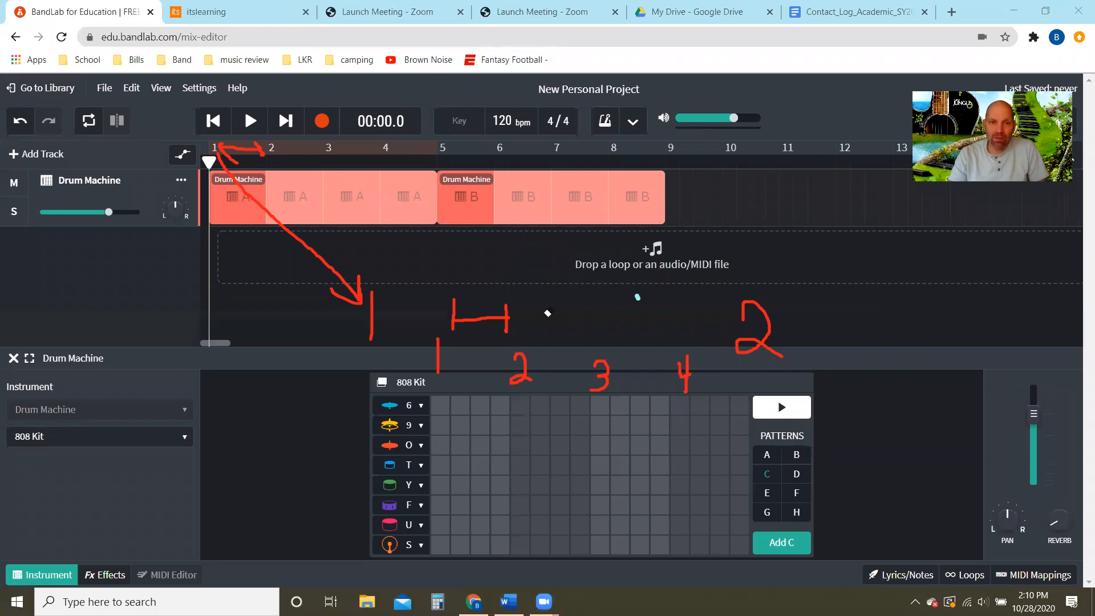
{"action": "mouse_move", "coordinate": [548, 313]}
{"action": "left_mouse_down"}
{"action": "mouse_move", "coordinate": [239, 140]}
{"action": "mouse_move", "coordinate": [228, 155]}
{"action": "left_mouse_up"}
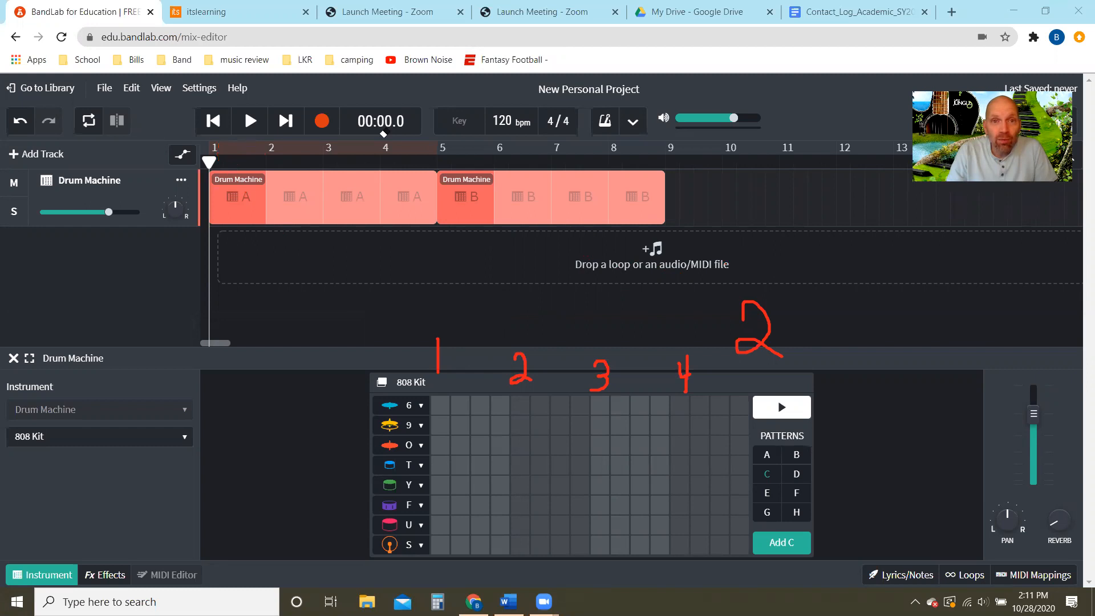
- Draw four red quarter notes above beats 1 to 4 and erase the large 2 beside them
{"action": "mouse_move", "coordinate": [458, 294]}
{"action": "left_mouse_down"}
{"action": "mouse_move", "coordinate": [448, 312]}
{"action": "mouse_move", "coordinate": [472, 302]}
{"action": "mouse_move", "coordinate": [459, 295]}
{"action": "mouse_move", "coordinate": [461, 320]}
{"action": "mouse_move", "coordinate": [476, 224]}
{"action": "left_mouse_up"}
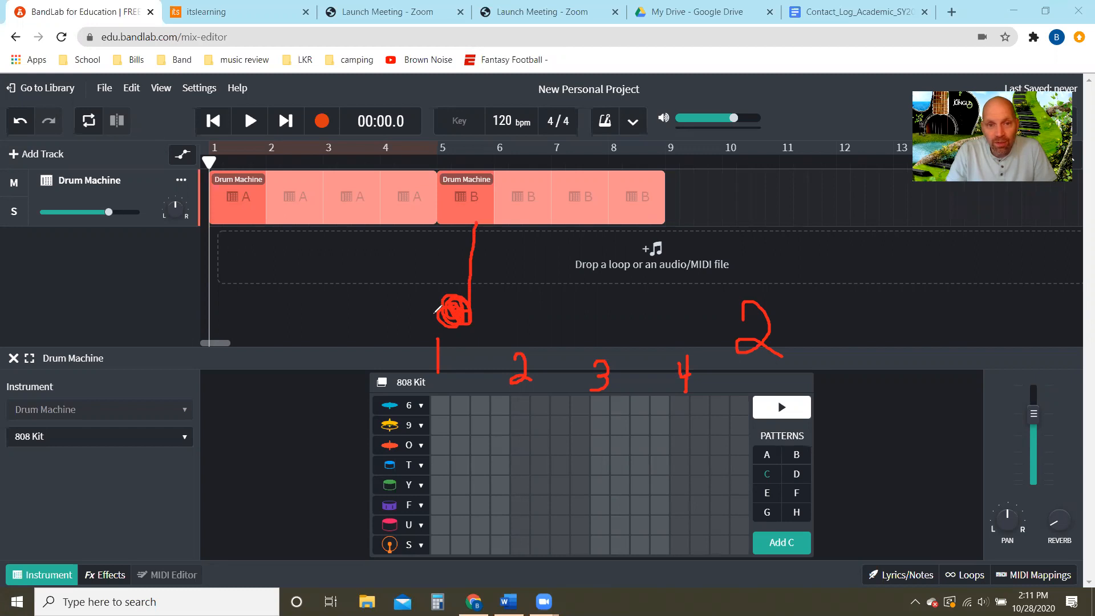
{"action": "mouse_move", "coordinate": [563, 306]}
{"action": "left_mouse_down"}
{"action": "mouse_move", "coordinate": [541, 324]}
{"action": "mouse_move", "coordinate": [568, 311]}
{"action": "mouse_move", "coordinate": [547, 321]}
{"action": "mouse_move", "coordinate": [569, 239]}
{"action": "left_mouse_up"}
{"action": "mouse_move", "coordinate": [643, 308]}
{"action": "left_mouse_down"}
{"action": "mouse_move", "coordinate": [621, 320]}
{"action": "mouse_move", "coordinate": [642, 307]}
{"action": "mouse_move", "coordinate": [630, 327]}
{"action": "mouse_move", "coordinate": [644, 314]}
{"action": "mouse_move", "coordinate": [639, 240]}
{"action": "left_mouse_up"}
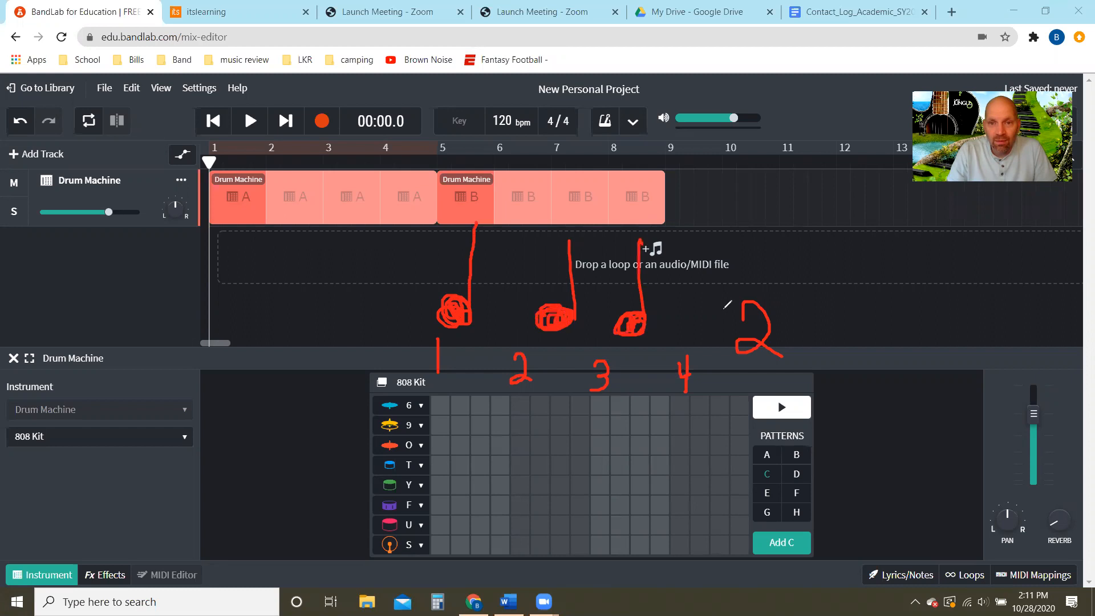
{"action": "mouse_move", "coordinate": [725, 313]}
{"action": "left_mouse_down"}
{"action": "mouse_move", "coordinate": [700, 335]}
{"action": "mouse_move", "coordinate": [721, 312]}
{"action": "mouse_move", "coordinate": [706, 330]}
{"action": "mouse_move", "coordinate": [711, 251]}
{"action": "left_mouse_up"}
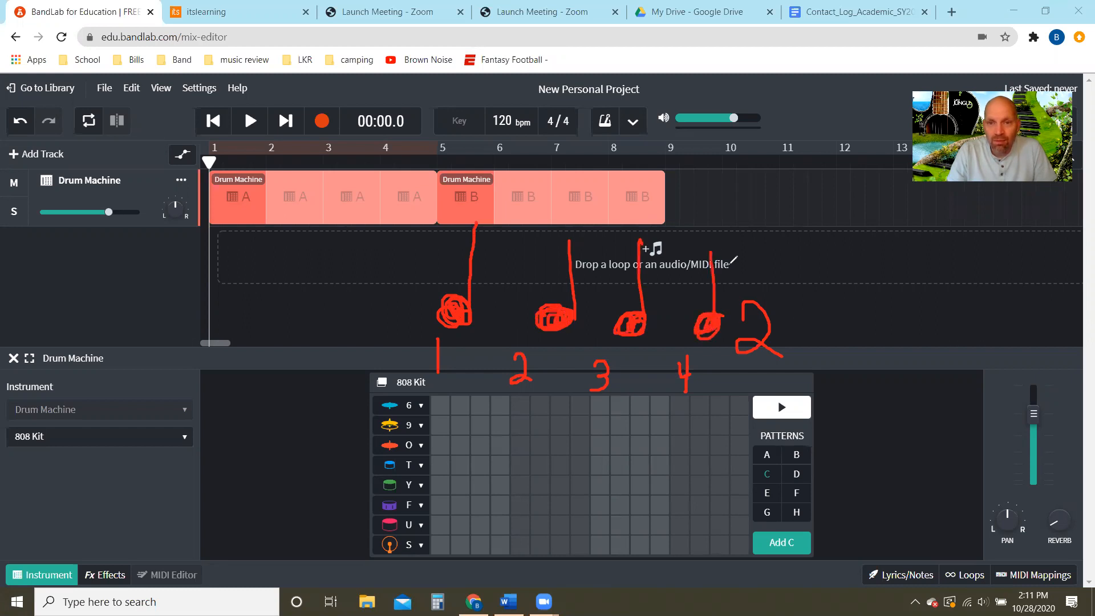
{"action": "left_click", "coordinate": [560, 97]}
{"action": "left_click_drag", "start_coordinate": [759, 272], "coordinate": [716, 336]}
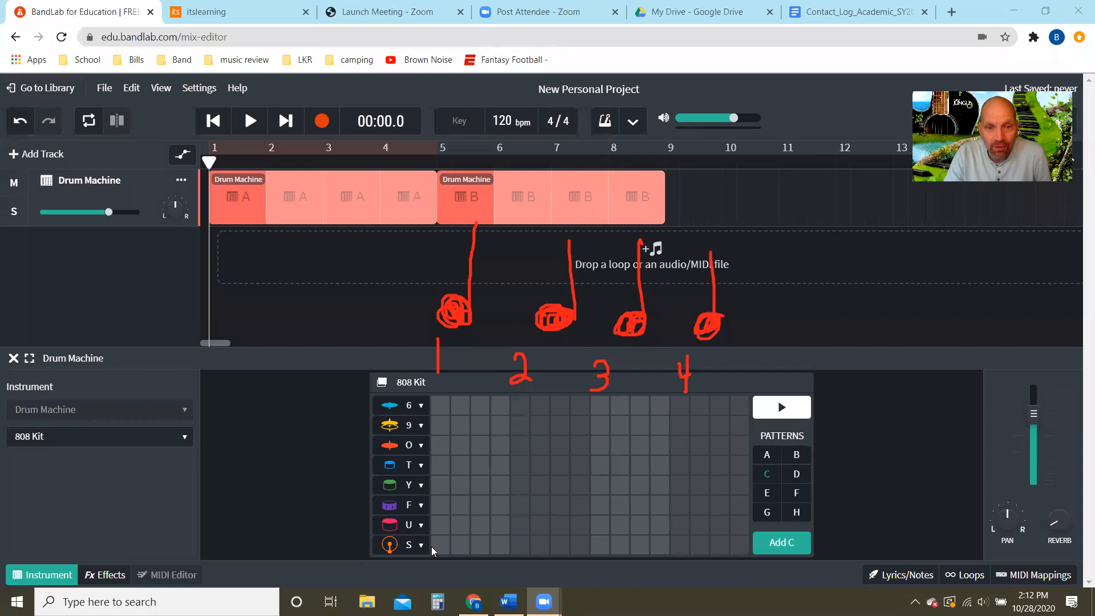
- Place row S drum hits on beats 1, 2, 3 and 4 of pattern C and play the pattern back
{"action": "left_click", "coordinate": [406, 545]}
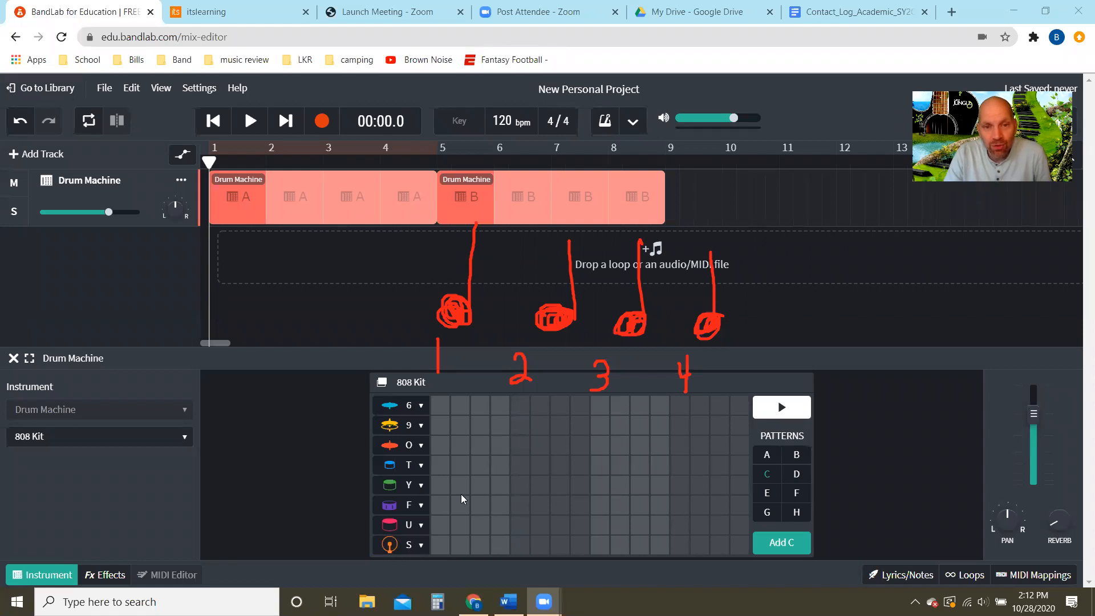
{"action": "left_click", "coordinate": [444, 545]}
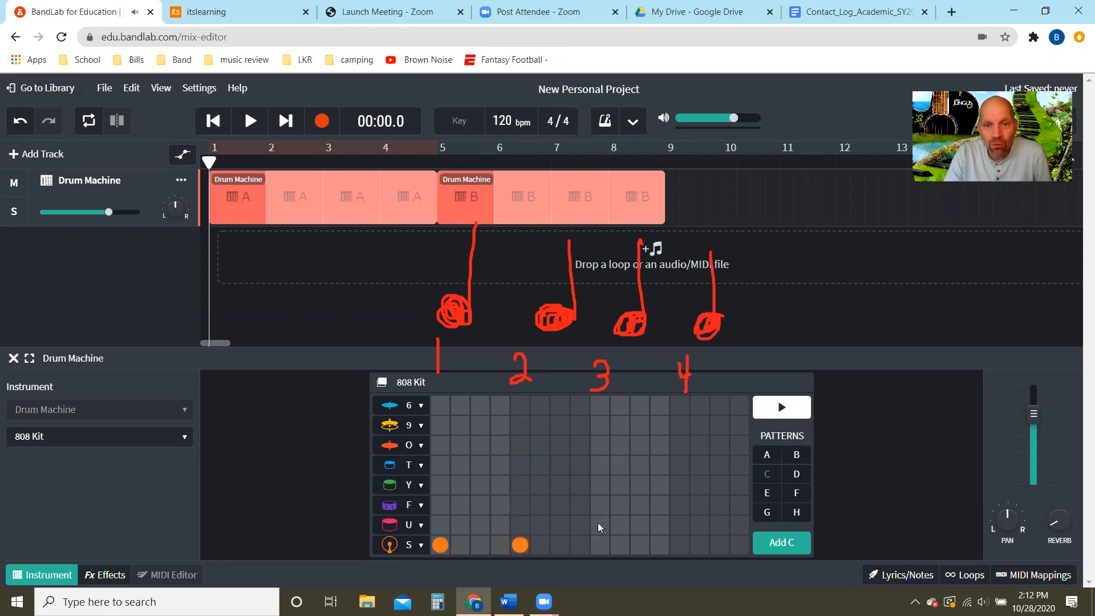
{"action": "left_click", "coordinate": [601, 545]}
{"action": "left_click", "coordinate": [679, 545]}
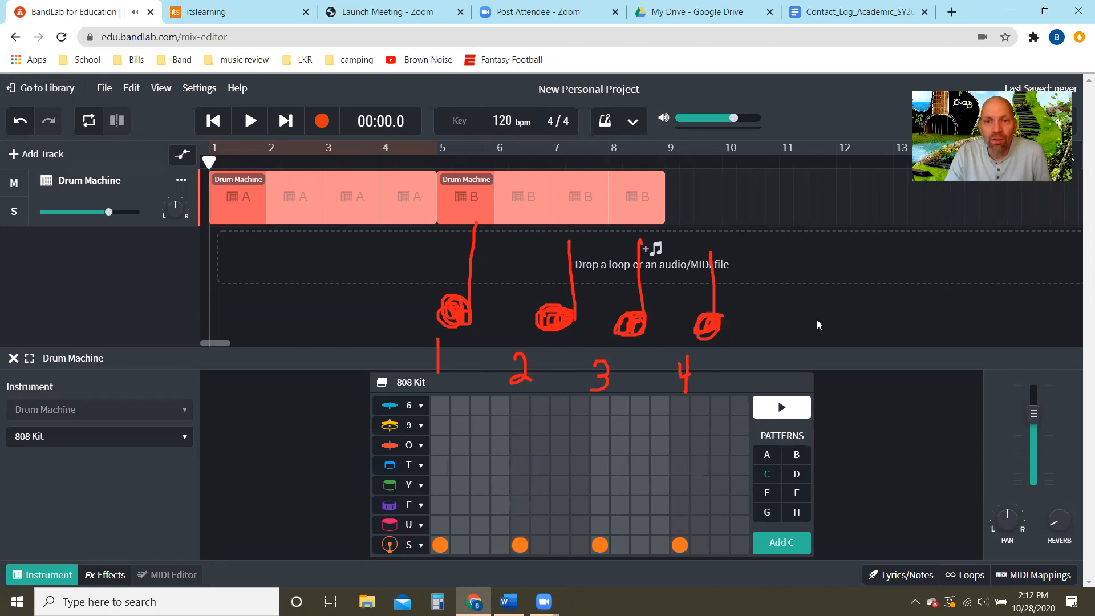
{"action": "left_click", "coordinate": [780, 408]}
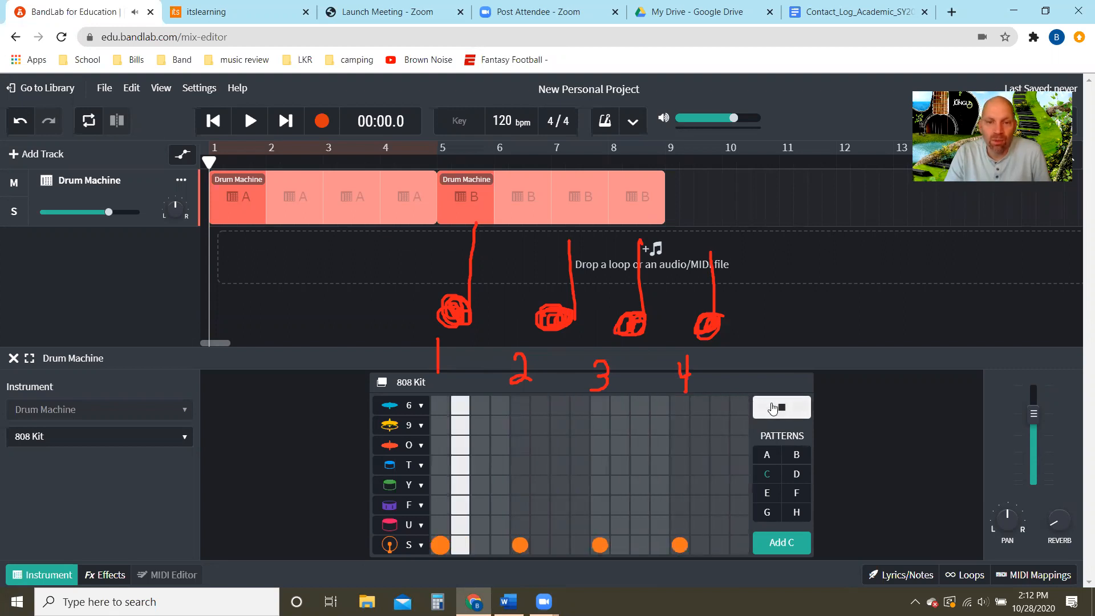
{"action": "left_click", "coordinate": [781, 408]}
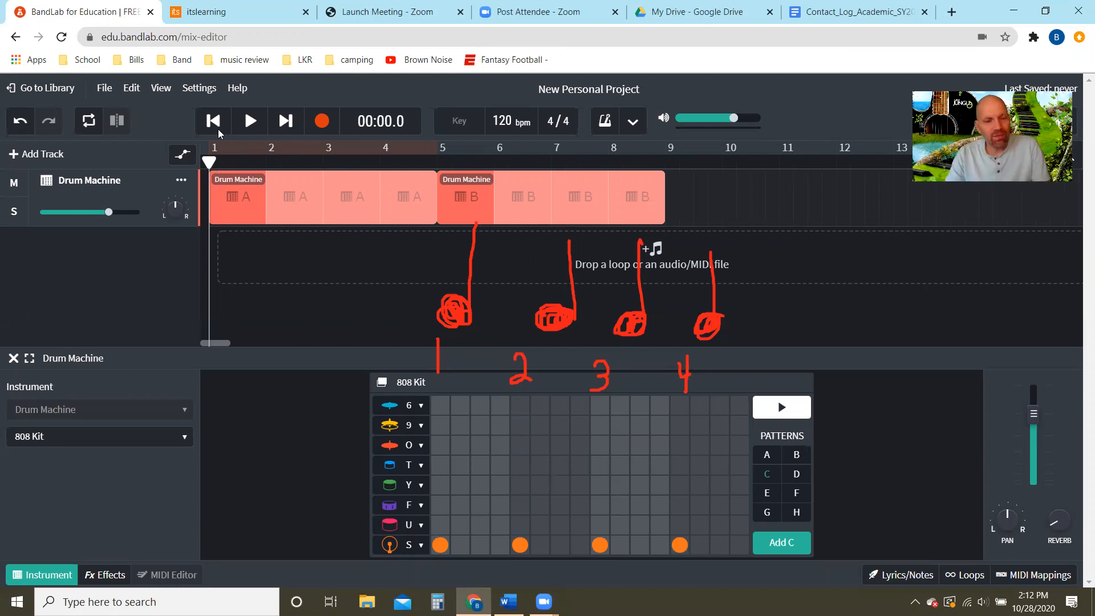
{"action": "scroll", "coordinate": [256, 261], "scroll_direction": "up", "scroll_amount": 1}
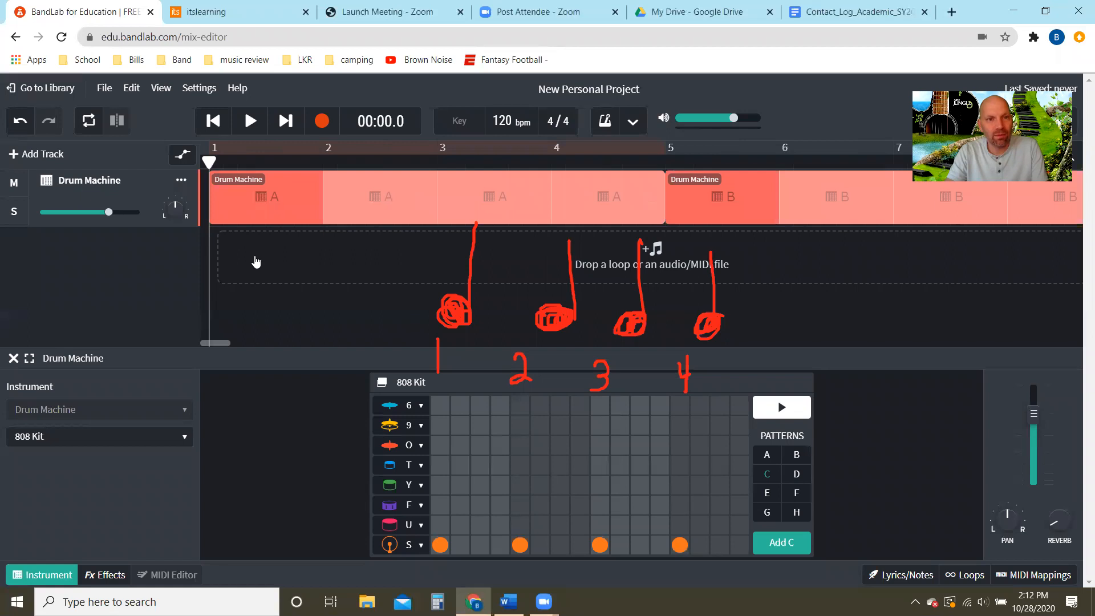
{"action": "scroll", "coordinate": [256, 261], "scroll_direction": "up", "scroll_amount": 1}
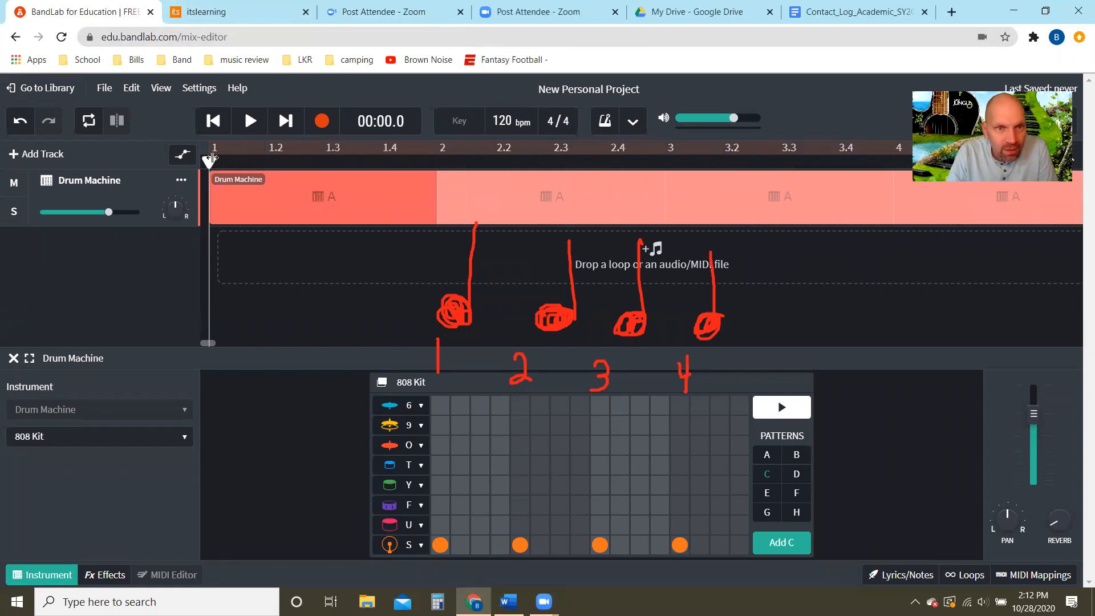
{"action": "scroll", "coordinate": [224, 148], "scroll_direction": "down", "scroll_amount": 1}
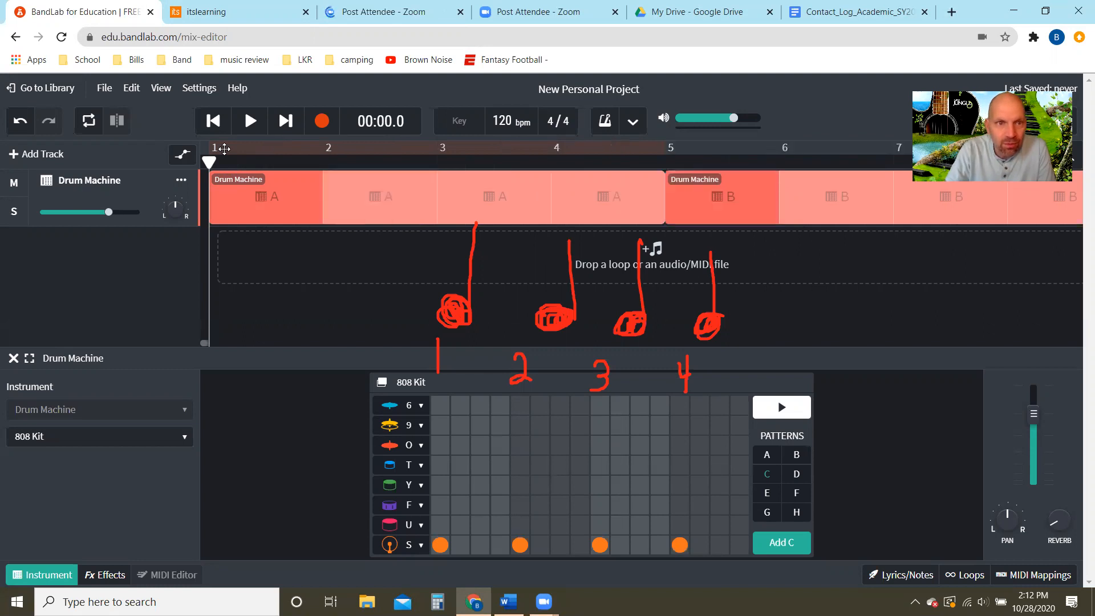
{"action": "scroll", "coordinate": [224, 148], "scroll_direction": "down", "scroll_amount": 1}
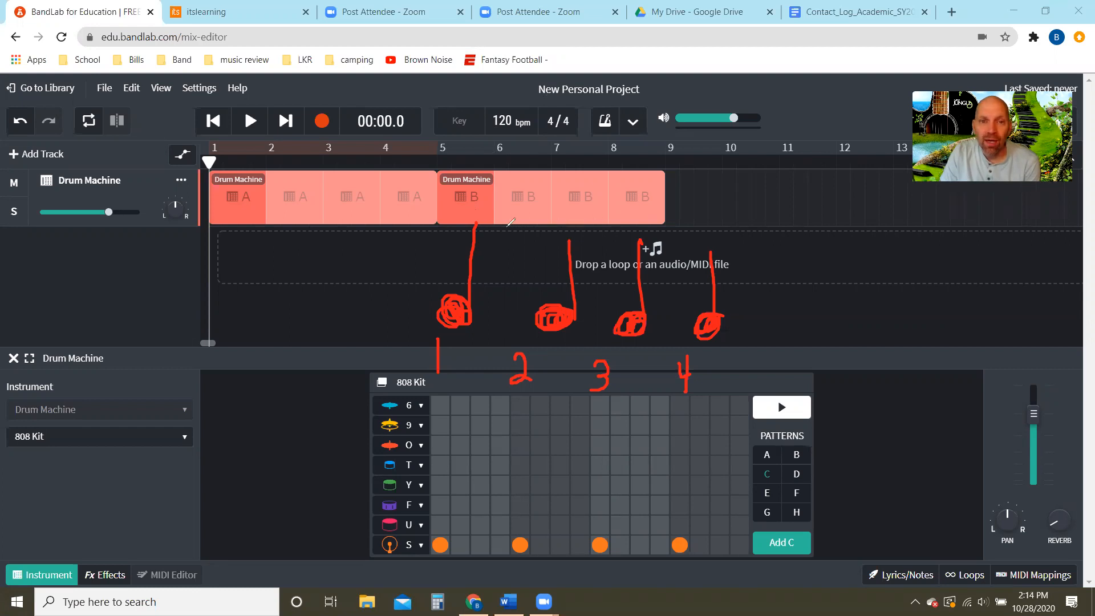
- Write the syllable TA in blue above each of the four quarter notes
{"action": "mouse_move", "coordinate": [435, 220]}
{"action": "left_mouse_down"}
{"action": "mouse_move", "coordinate": [446, 267]}
{"action": "mouse_move", "coordinate": [478, 194]}
{"action": "mouse_move", "coordinate": [489, 248]}
{"action": "mouse_move", "coordinate": [516, 217]}
{"action": "mouse_move", "coordinate": [556, 262]}
{"action": "left_mouse_up"}
{"action": "mouse_move", "coordinate": [526, 227]}
{"action": "left_mouse_down"}
{"action": "mouse_move", "coordinate": [564, 187]}
{"action": "mouse_move", "coordinate": [562, 244]}
{"action": "left_mouse_up"}
{"action": "mouse_move", "coordinate": [562, 190]}
{"action": "left_mouse_down"}
{"action": "mouse_move", "coordinate": [594, 229]}
{"action": "mouse_move", "coordinate": [600, 199]}
{"action": "mouse_move", "coordinate": [624, 249]}
{"action": "mouse_move", "coordinate": [615, 205]}
{"action": "mouse_move", "coordinate": [644, 181]}
{"action": "mouse_move", "coordinate": [637, 239]}
{"action": "left_mouse_up"}
{"action": "mouse_move", "coordinate": [636, 201]}
{"action": "left_mouse_down"}
{"action": "mouse_move", "coordinate": [652, 231]}
{"action": "mouse_move", "coordinate": [651, 215]}
{"action": "mouse_move", "coordinate": [708, 252]}
{"action": "mouse_move", "coordinate": [710, 180]}
{"action": "mouse_move", "coordinate": [715, 231]}
{"action": "mouse_move", "coordinate": [733, 230]}
{"action": "mouse_move", "coordinate": [734, 206]}
{"action": "left_mouse_up"}
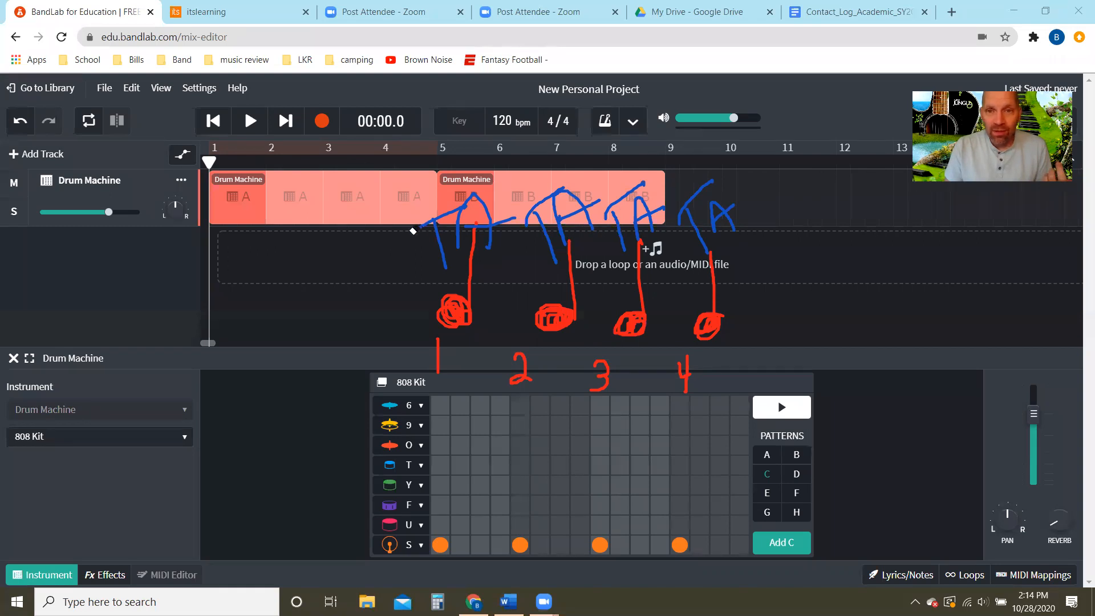
- Erase the TA syllables and the four quarter notes, keeping the beat numbers 1 to 4
{"action": "left_click_drag", "start_coordinate": [413, 231], "coordinate": [593, 231]}
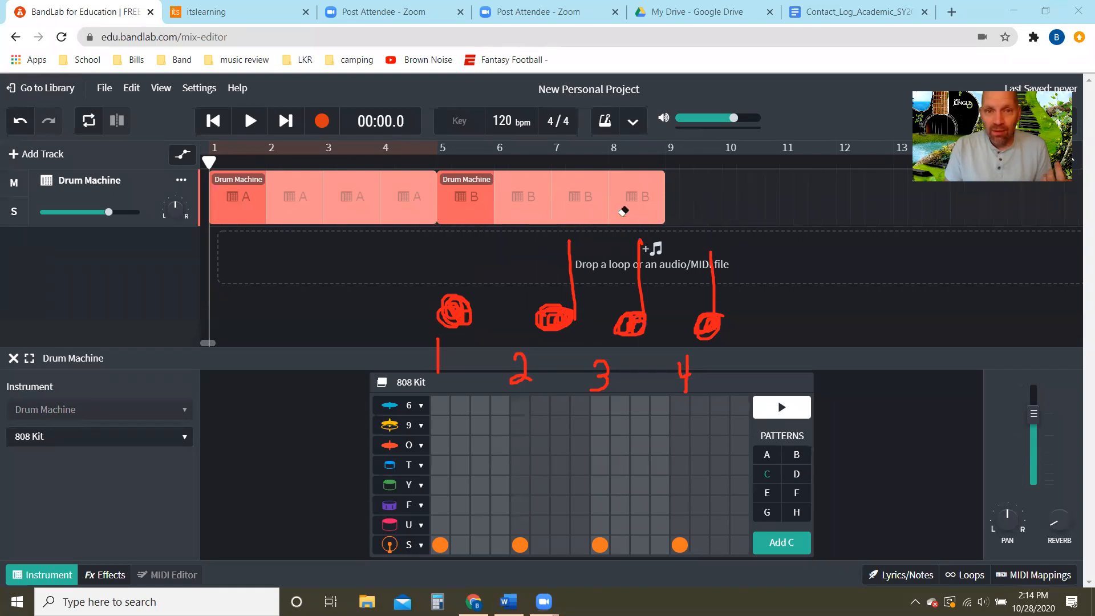
{"action": "mouse_move", "coordinate": [608, 301]}
{"action": "left_mouse_down"}
{"action": "mouse_move", "coordinate": [423, 307]}
{"action": "mouse_move", "coordinate": [726, 313]}
{"action": "mouse_move", "coordinate": [769, 299]}
{"action": "mouse_move", "coordinate": [603, 321]}
{"action": "left_mouse_up"}
{"action": "left_click_drag", "start_coordinate": [725, 301], "coordinate": [603, 321]}
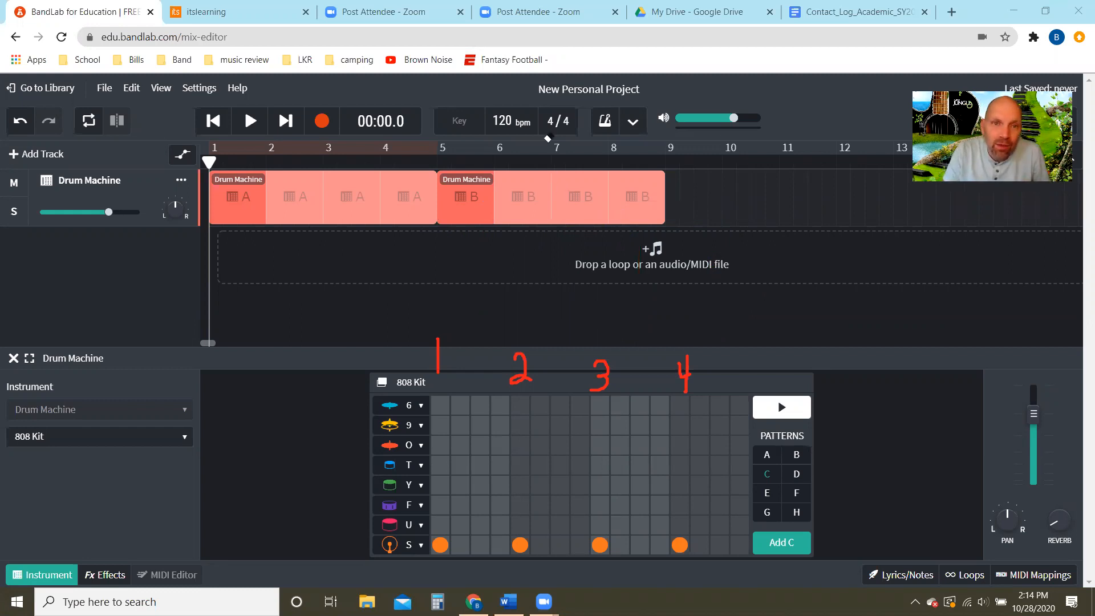
- Draw a blue pair of beamed eighth notes above each of the four beats and label the first pair Ti Ti
{"action": "mouse_move", "coordinate": [430, 323]}
{"action": "left_mouse_down"}
{"action": "mouse_move", "coordinate": [483, 318]}
{"action": "mouse_move", "coordinate": [453, 268]}
{"action": "left_mouse_up"}
{"action": "mouse_move", "coordinate": [484, 317]}
{"action": "left_mouse_down"}
{"action": "mouse_move", "coordinate": [494, 283]}
{"action": "mouse_move", "coordinate": [460, 263]}
{"action": "mouse_move", "coordinate": [496, 264]}
{"action": "mouse_move", "coordinate": [478, 261]}
{"action": "left_mouse_up"}
{"action": "mouse_move", "coordinate": [533, 325]}
{"action": "left_mouse_down"}
{"action": "mouse_move", "coordinate": [515, 316]}
{"action": "mouse_move", "coordinate": [526, 277]}
{"action": "mouse_move", "coordinate": [562, 318]}
{"action": "mouse_move", "coordinate": [552, 320]}
{"action": "left_mouse_up"}
{"action": "left_click_drag", "start_coordinate": [524, 278], "coordinate": [548, 285]}
{"action": "mouse_move", "coordinate": [608, 324]}
{"action": "left_mouse_down"}
{"action": "mouse_move", "coordinate": [604, 332]}
{"action": "mouse_move", "coordinate": [646, 326]}
{"action": "mouse_move", "coordinate": [646, 265]}
{"action": "mouse_move", "coordinate": [605, 269]}
{"action": "mouse_move", "coordinate": [603, 334]}
{"action": "left_mouse_up"}
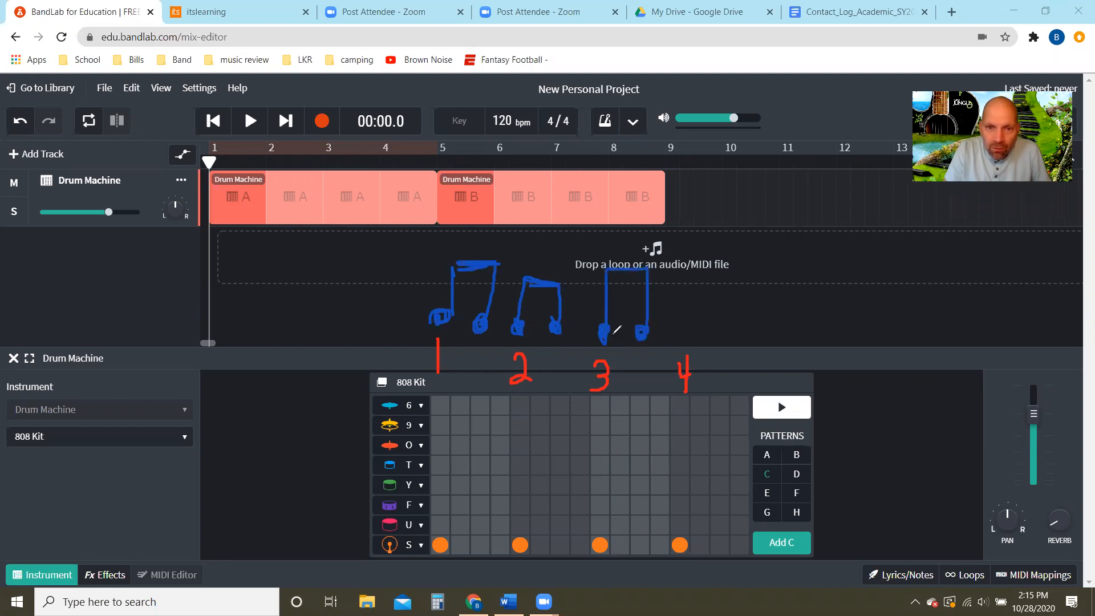
{"action": "mouse_move", "coordinate": [690, 331]}
{"action": "left_mouse_down"}
{"action": "mouse_move", "coordinate": [727, 337]}
{"action": "mouse_move", "coordinate": [722, 266]}
{"action": "mouse_move", "coordinate": [693, 328]}
{"action": "left_mouse_up"}
{"action": "mouse_move", "coordinate": [697, 289]}
{"action": "left_mouse_down"}
{"action": "mouse_move", "coordinate": [705, 272]}
{"action": "mouse_move", "coordinate": [723, 297]}
{"action": "mouse_move", "coordinate": [717, 343]}
{"action": "left_mouse_up"}
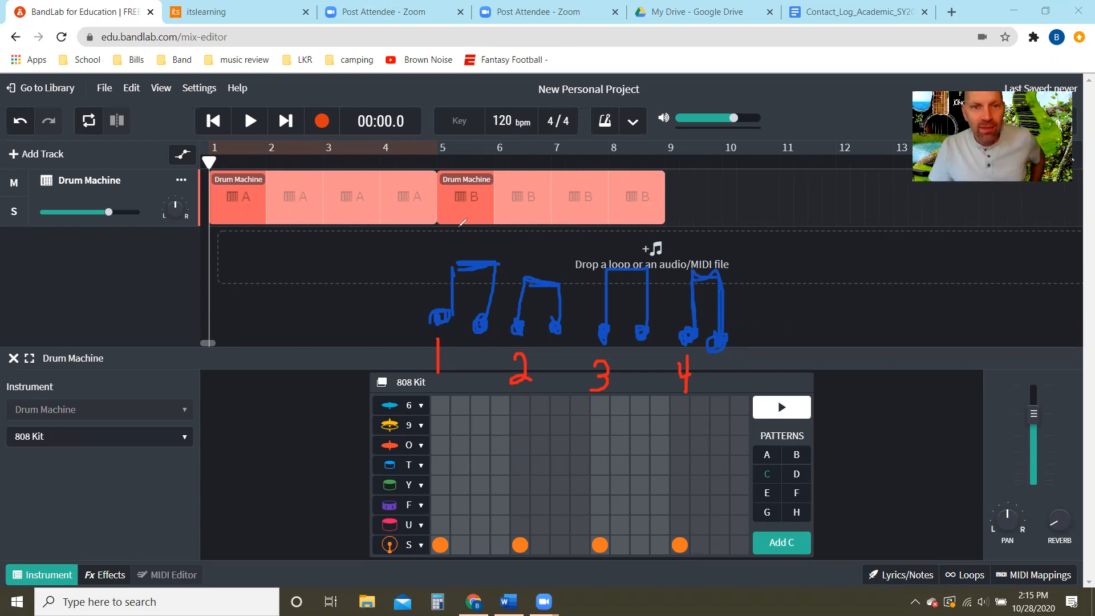
{"action": "mouse_move", "coordinate": [436, 240]}
{"action": "left_mouse_down"}
{"action": "mouse_move", "coordinate": [443, 261]}
{"action": "mouse_move", "coordinate": [452, 233]}
{"action": "mouse_move", "coordinate": [454, 259]}
{"action": "mouse_move", "coordinate": [495, 249]}
{"action": "mouse_move", "coordinate": [503, 234]}
{"action": "mouse_move", "coordinate": [502, 249]}
{"action": "left_mouse_up"}
{"action": "left_click", "coordinate": [446, 245]}
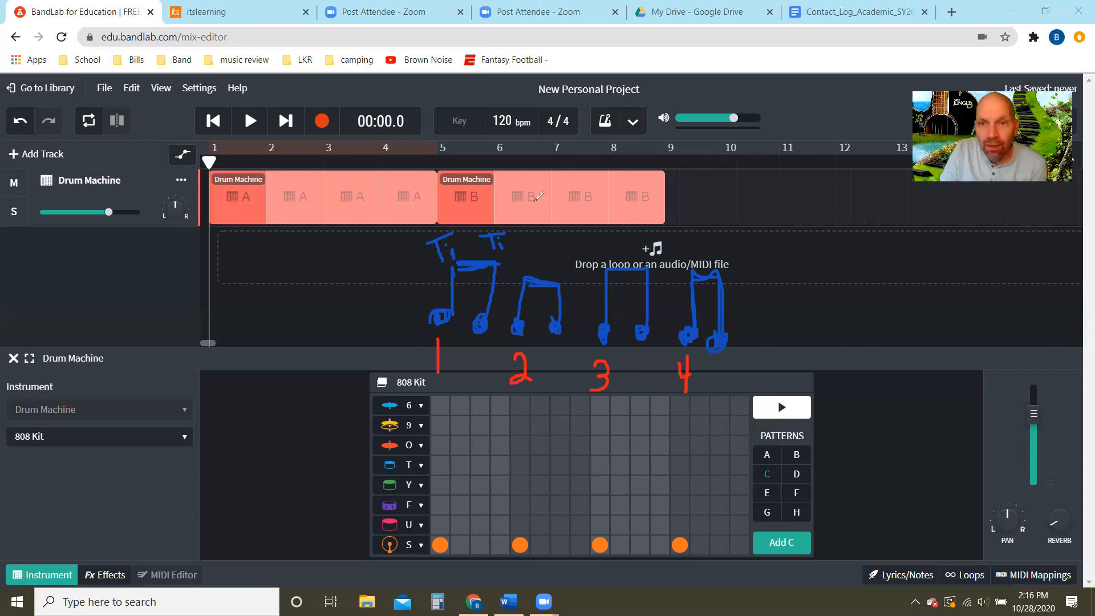
- Place row O hits on all eight eighth-note positions of pattern C, two per beat across beats 1 to 4
{"action": "left_click", "coordinate": [440, 446]}
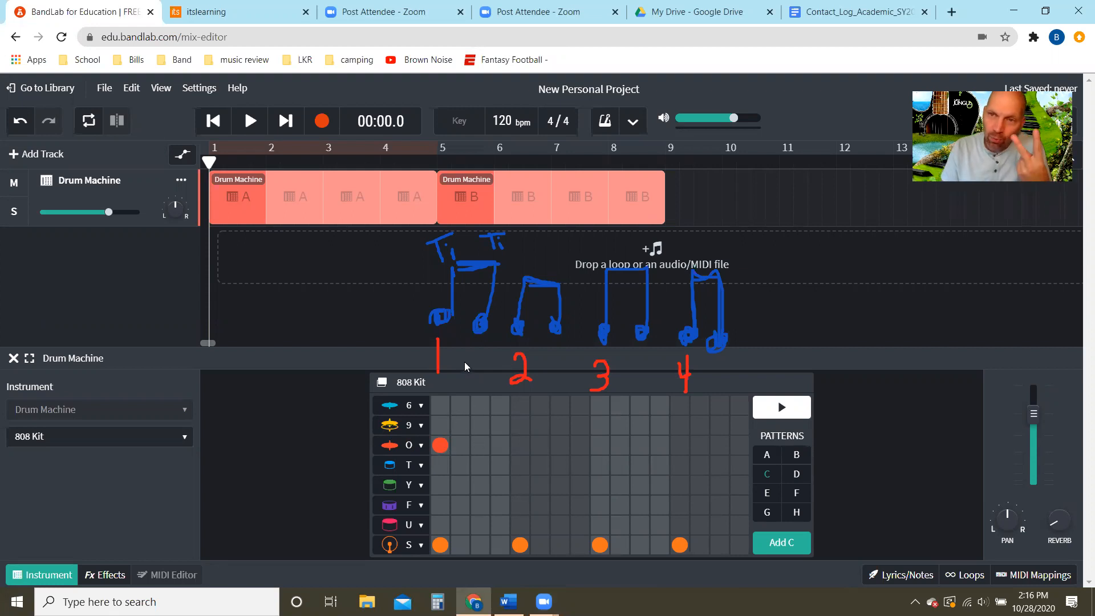
{"action": "left_click", "coordinate": [480, 446]}
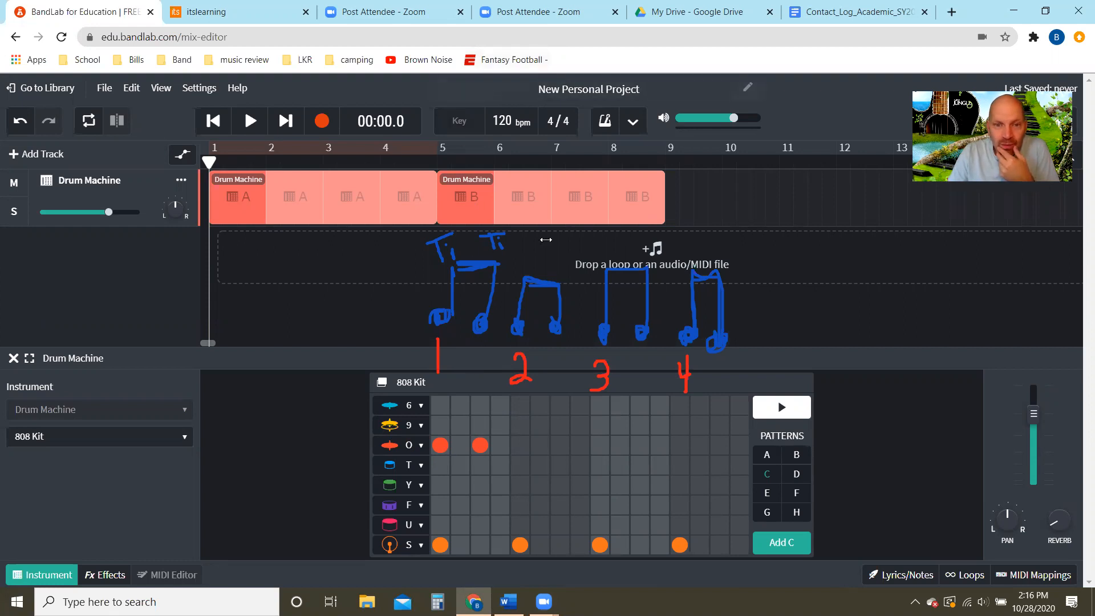
{"action": "left_click", "coordinate": [520, 445]}
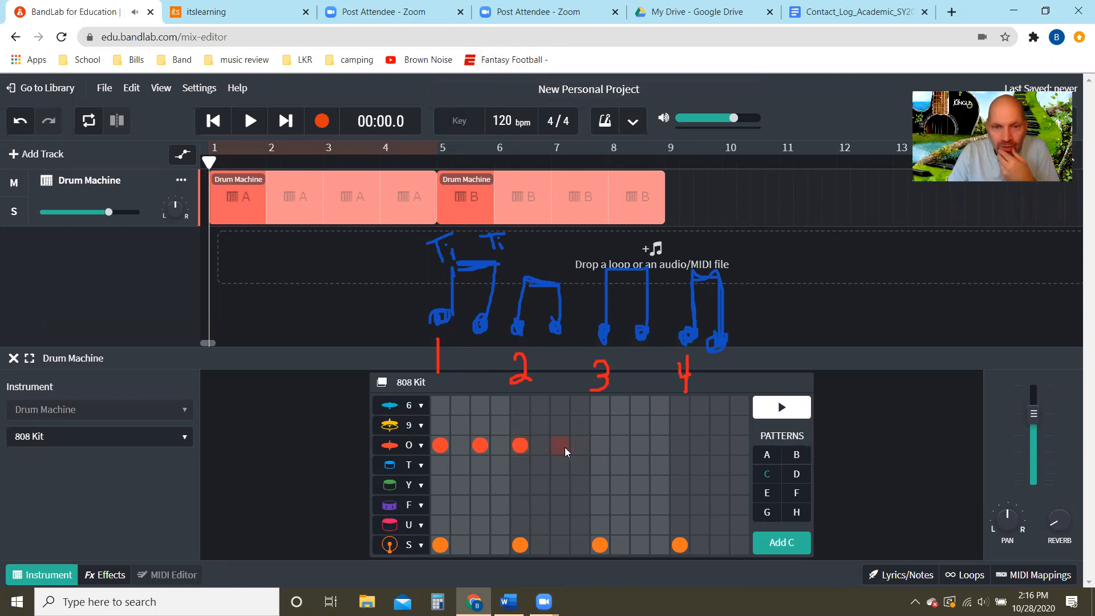
{"action": "left_click", "coordinate": [560, 445]}
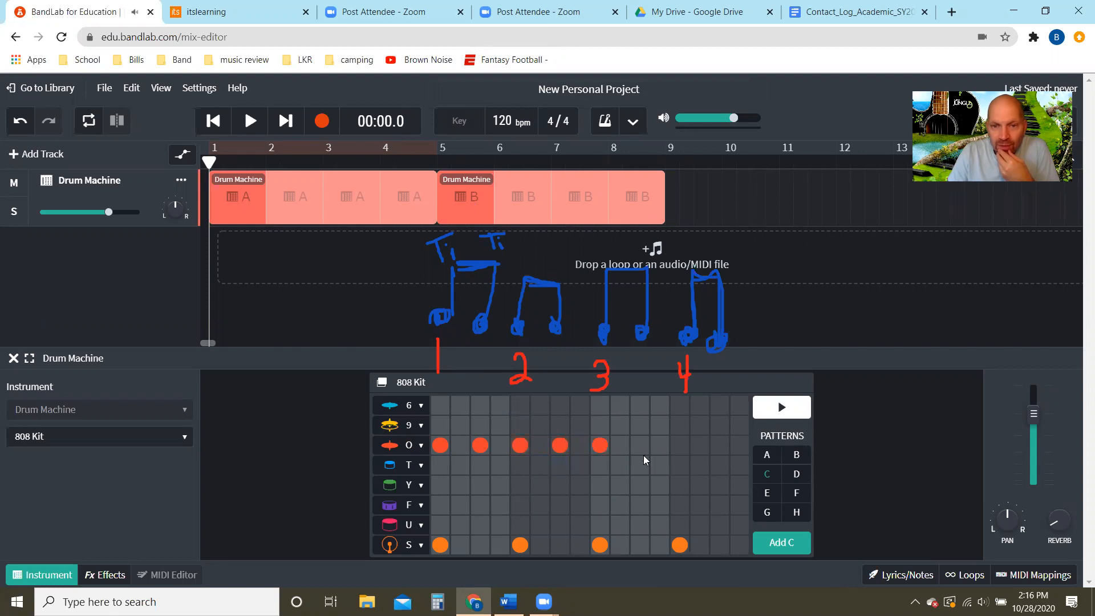
{"action": "left_click", "coordinate": [718, 447]}
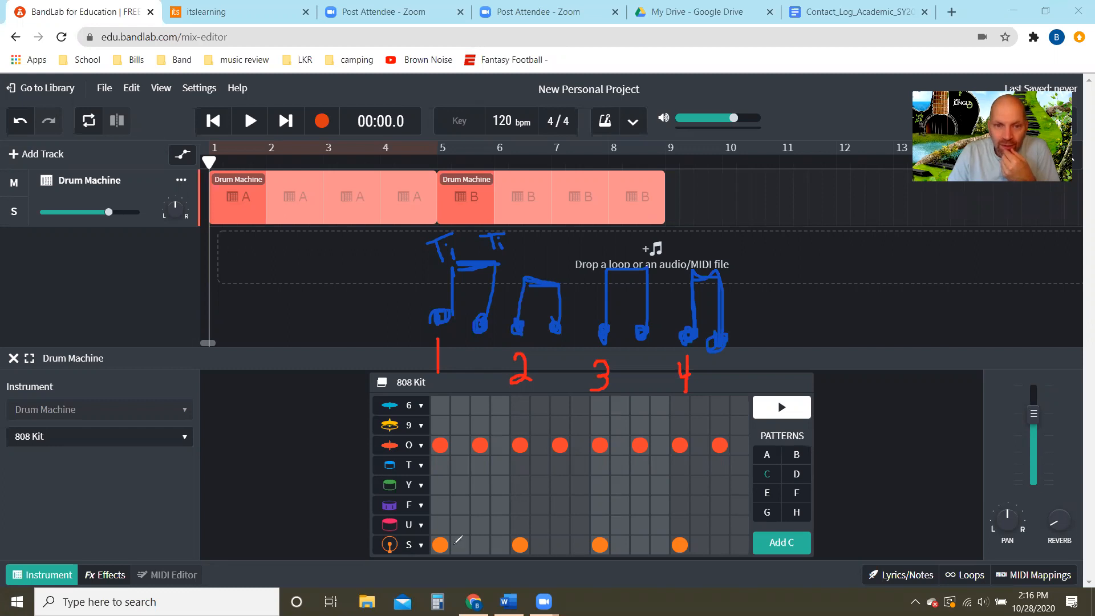
- Draw an orange vertical stem up from each of the four row S hits to turn them into quarter notes
{"action": "left_click_drag", "start_coordinate": [439, 539], "coordinate": [448, 497]}
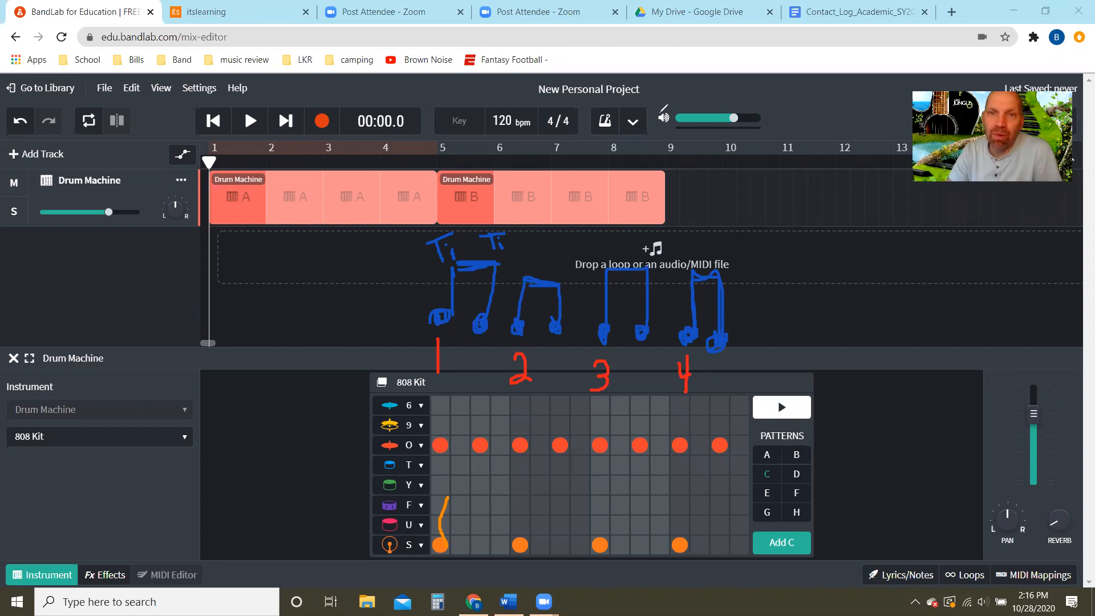
{"action": "left_click", "coordinate": [441, 518]}
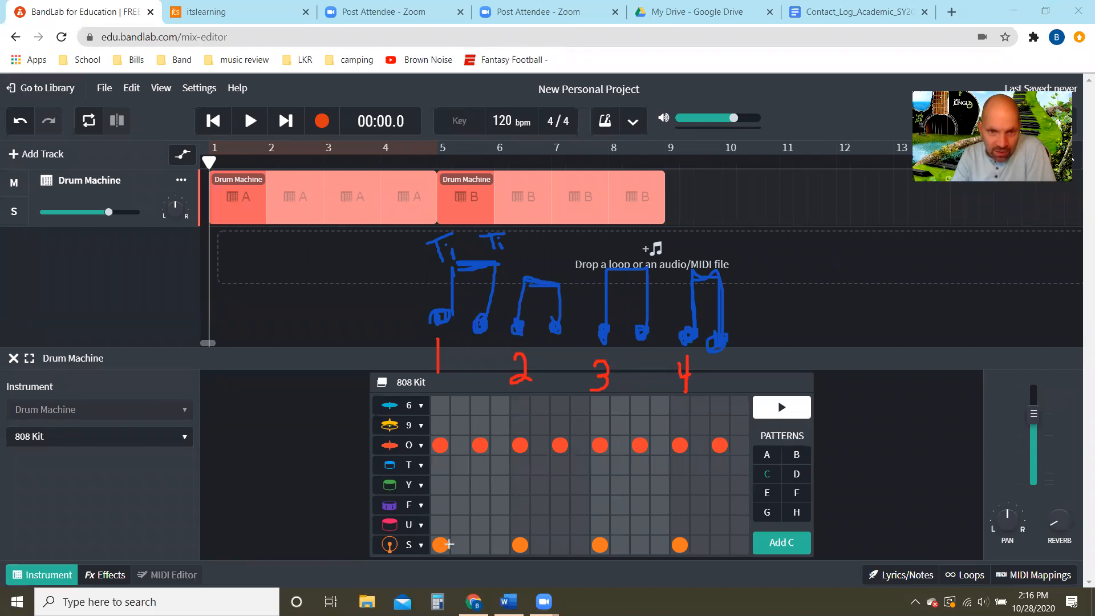
{"action": "left_click_drag", "start_coordinate": [449, 543], "coordinate": [448, 484]}
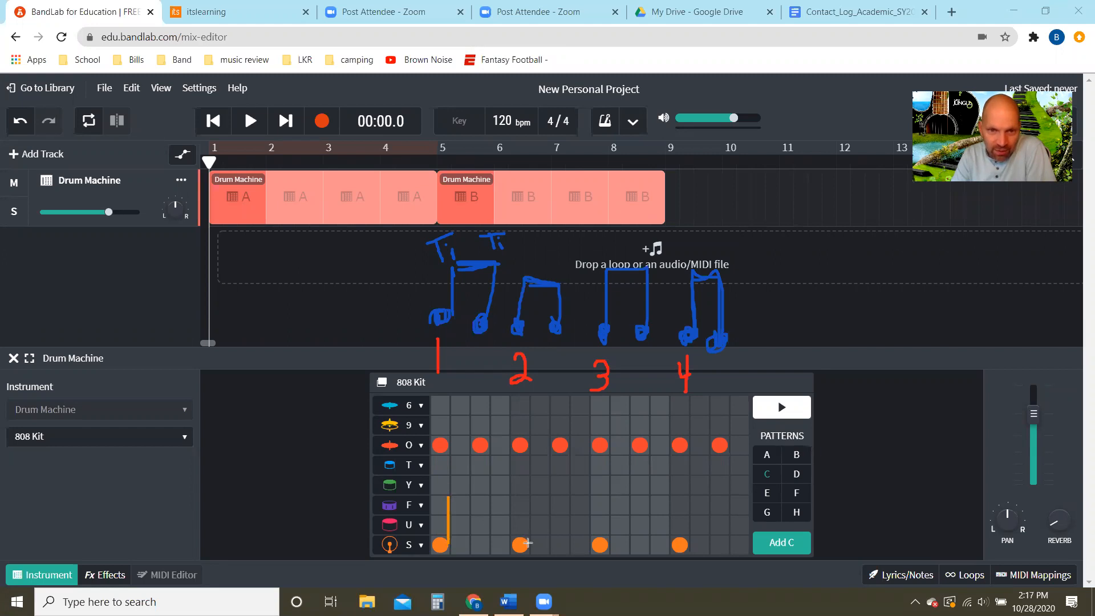
{"action": "left_click_drag", "start_coordinate": [527, 542], "coordinate": [530, 494]}
{"action": "left_click_drag", "start_coordinate": [609, 545], "coordinate": [610, 497]}
{"action": "left_click_drag", "start_coordinate": [687, 543], "coordinate": [687, 494]}
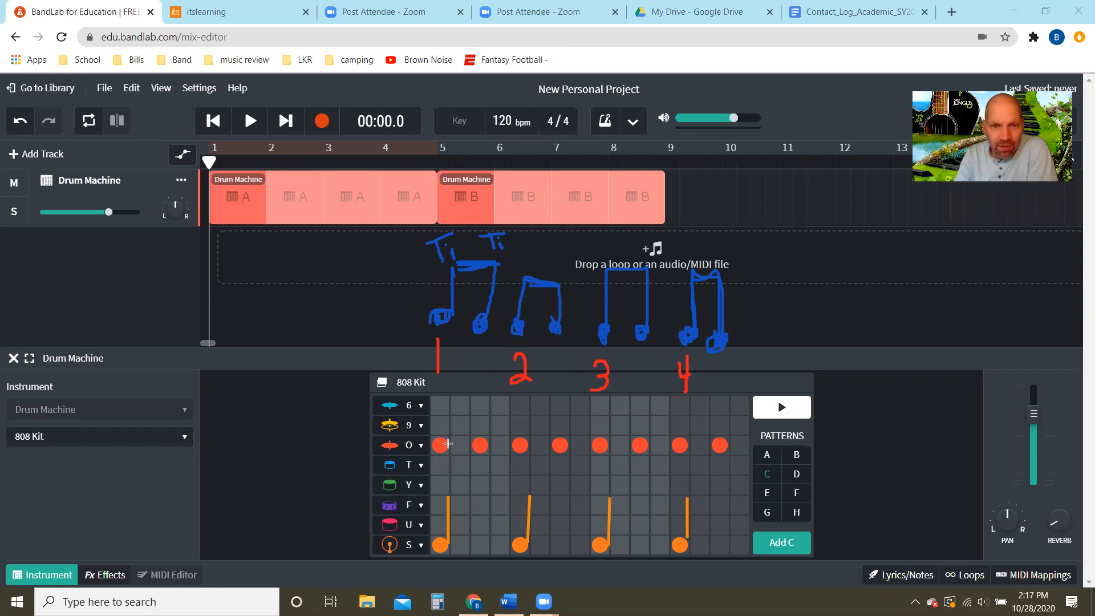
- Draw a red stem on each of the eight row O hits and beam them in pairs as eighth notes
{"action": "left_click_drag", "start_coordinate": [449, 444], "coordinate": [448, 401]}
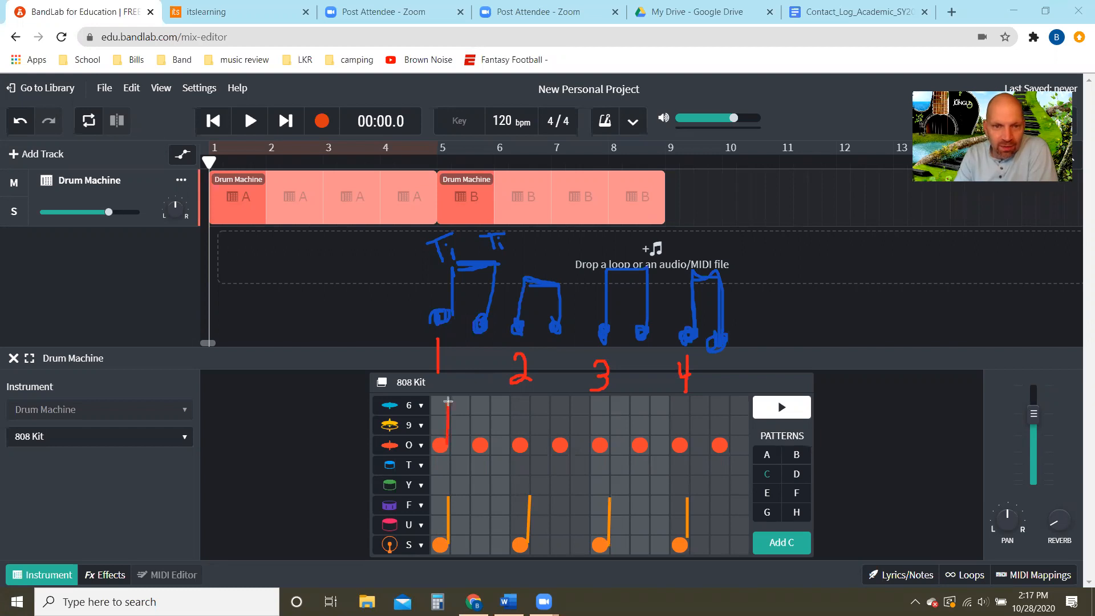
{"action": "left_click_drag", "start_coordinate": [489, 443], "coordinate": [489, 406]}
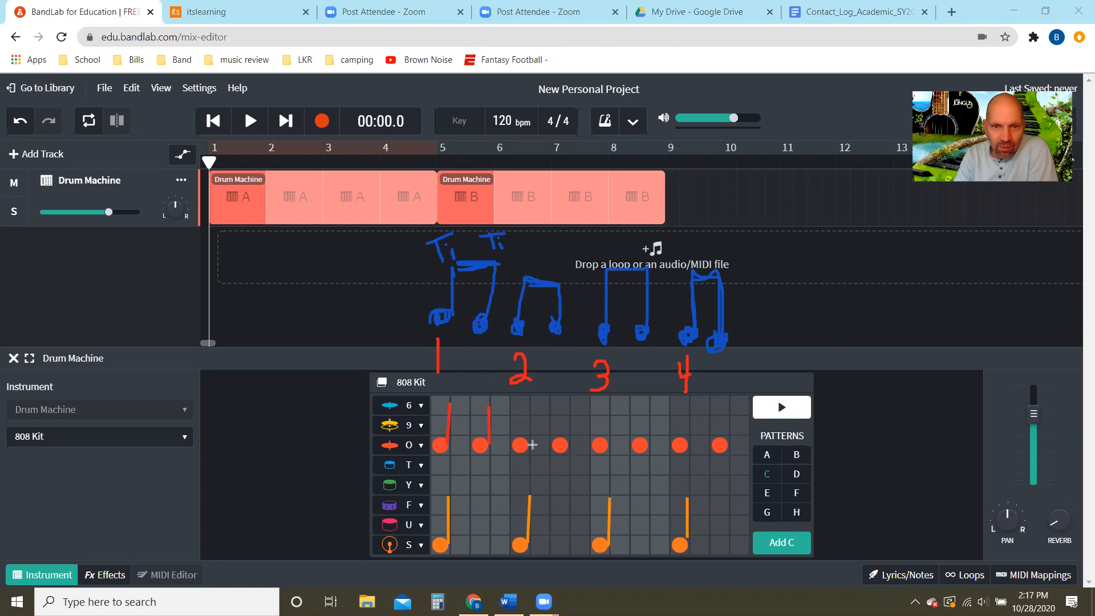
{"action": "left_click_drag", "start_coordinate": [529, 444], "coordinate": [530, 406]}
{"action": "left_click_drag", "start_coordinate": [569, 446], "coordinate": [569, 406]}
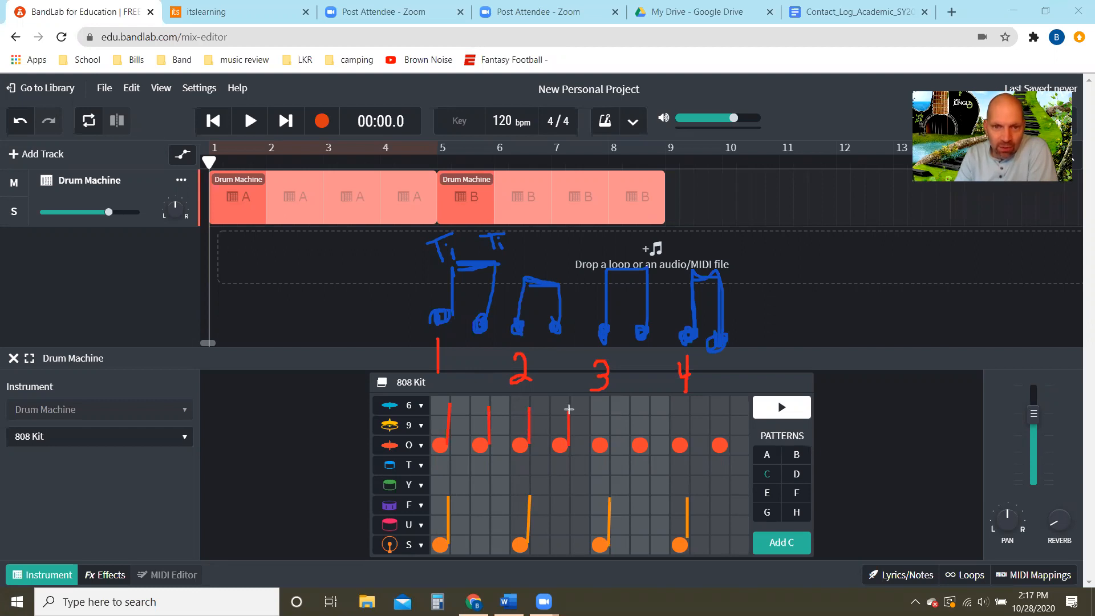
{"action": "left_click_drag", "start_coordinate": [606, 447], "coordinate": [608, 408]}
{"action": "mouse_move", "coordinate": [646, 444]}
{"action": "left_mouse_down"}
{"action": "mouse_move", "coordinate": [646, 408]}
{"action": "mouse_move", "coordinate": [686, 440]}
{"action": "mouse_move", "coordinate": [732, 412]}
{"action": "left_mouse_up"}
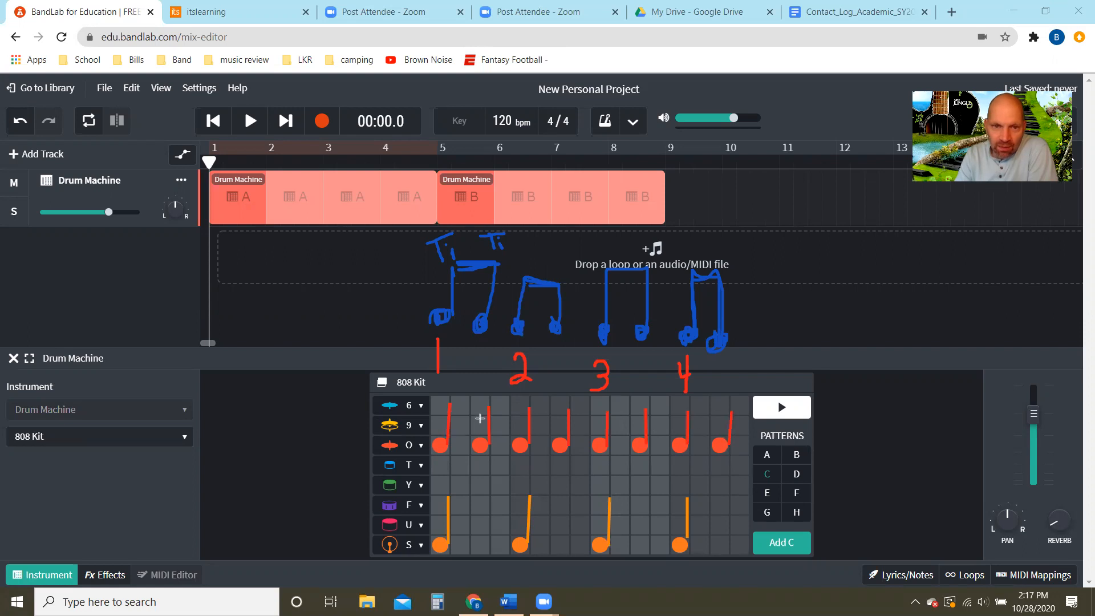
{"action": "left_click_drag", "start_coordinate": [451, 406], "coordinate": [733, 411]}
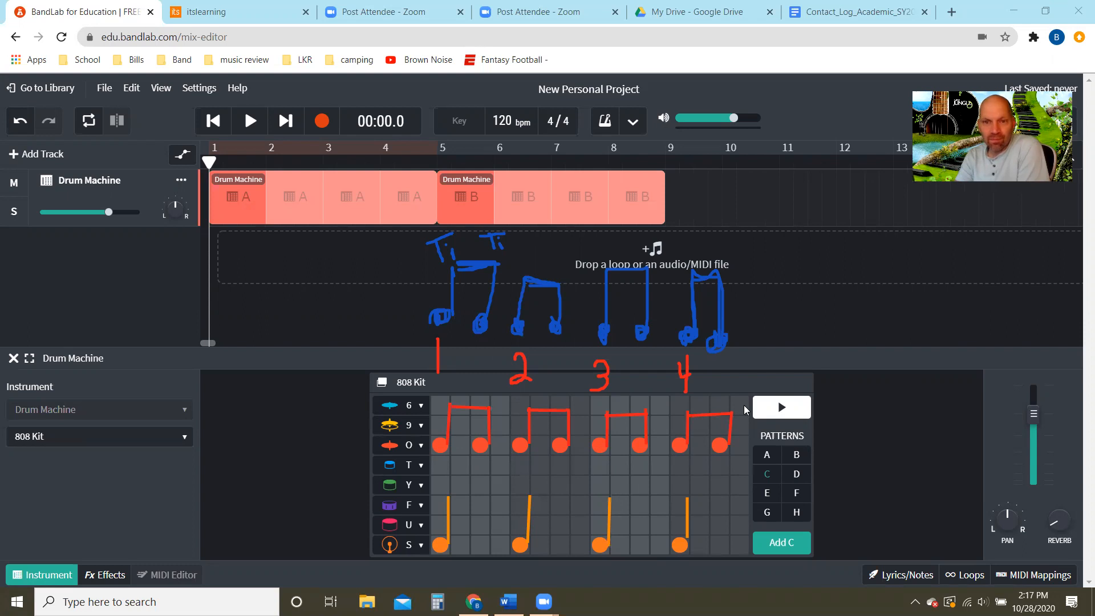
- Play pattern C and remove the row S hits on beats 1, 2, 3 and 4 to hear row O alone
{"action": "left_click", "coordinate": [781, 408]}
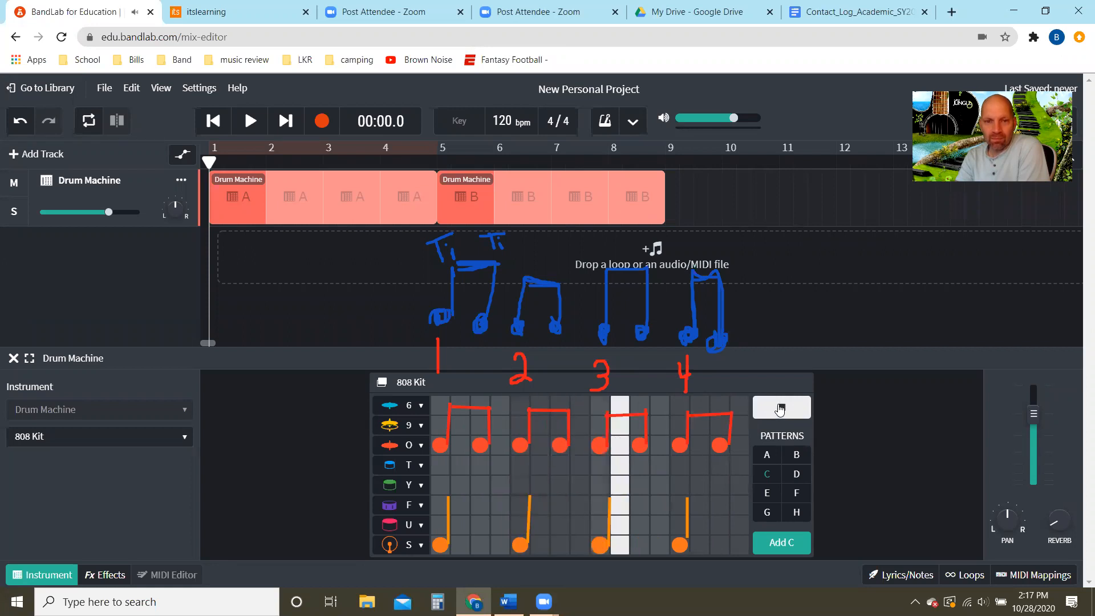
{"action": "left_click", "coordinate": [440, 545]}
{"action": "left_click", "coordinate": [518, 545]}
{"action": "left_click", "coordinate": [600, 545]}
{"action": "left_click", "coordinate": [680, 544]}
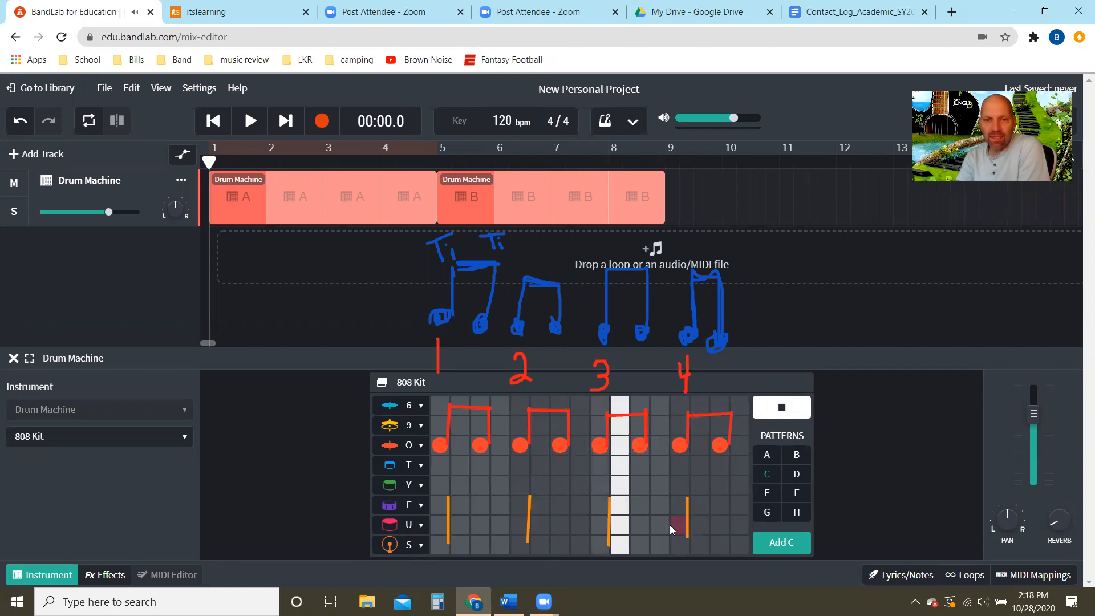
- Place the row S hits back on beats 1, 2, 3 and 4 and stop the pattern playback
{"action": "left_click", "coordinate": [438, 545]}
{"action": "left_click", "coordinate": [519, 546]}
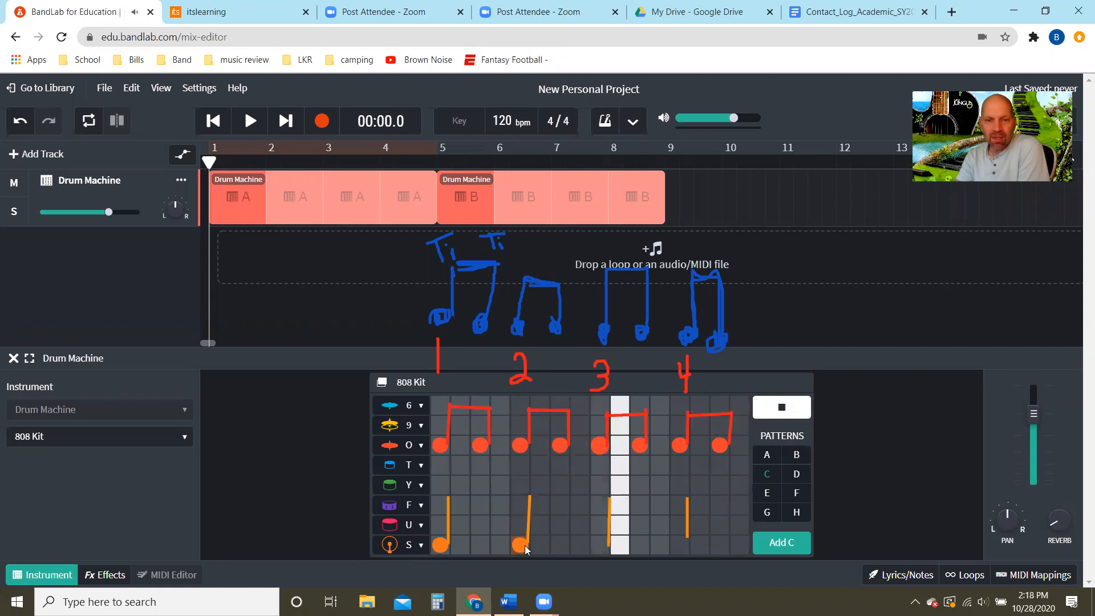
{"action": "left_click", "coordinate": [598, 544]}
{"action": "left_click", "coordinate": [680, 544]}
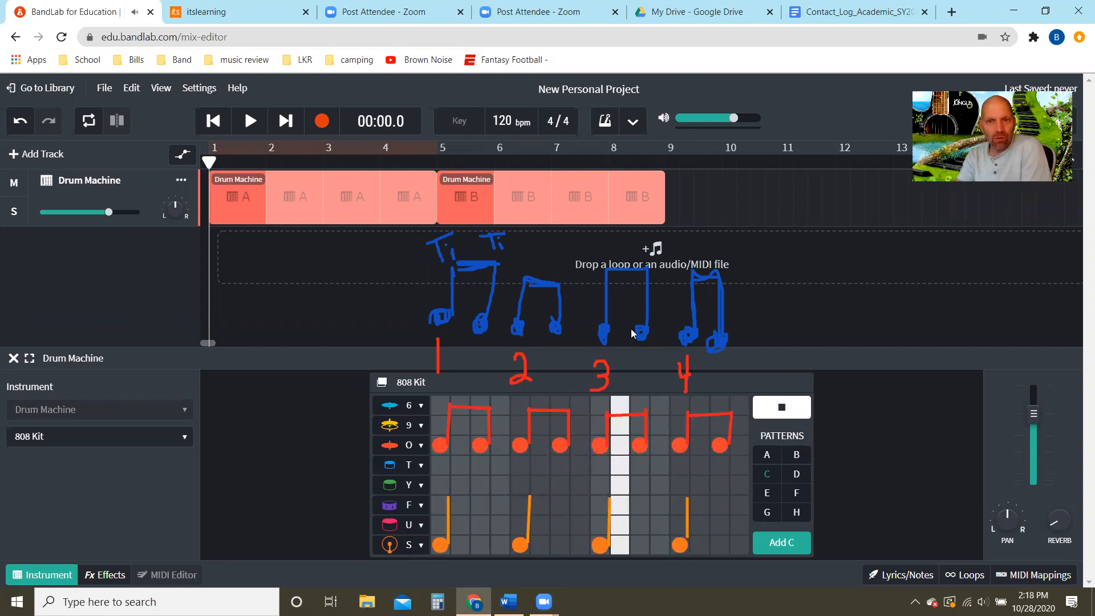
{"action": "left_click", "coordinate": [787, 407]}
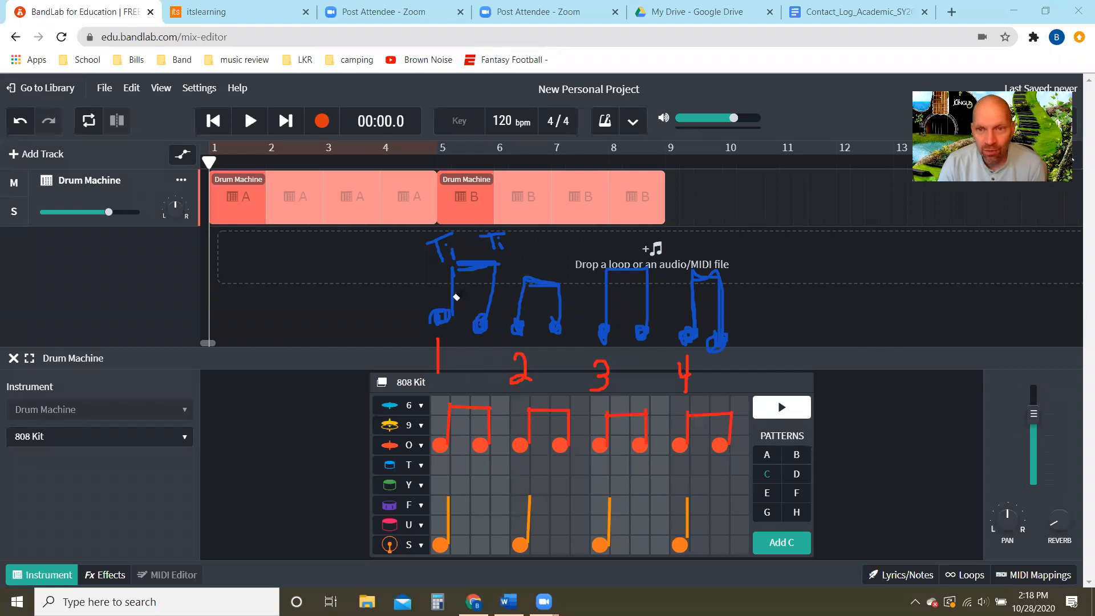
- Erase the blue beamed eighth notes and the Ti Ti labels above the beat numbers
{"action": "mouse_move", "coordinate": [455, 296]}
{"action": "left_mouse_down"}
{"action": "mouse_move", "coordinate": [540, 293]}
{"action": "mouse_move", "coordinate": [430, 313]}
{"action": "left_mouse_up"}
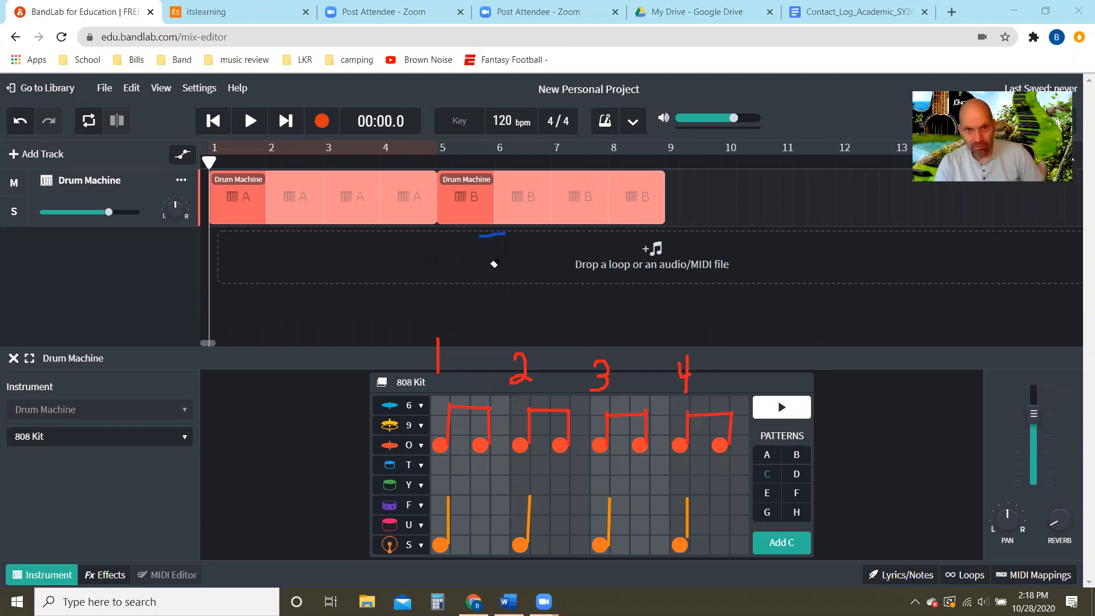
{"action": "left_click_drag", "start_coordinate": [499, 238], "coordinate": [500, 246]}
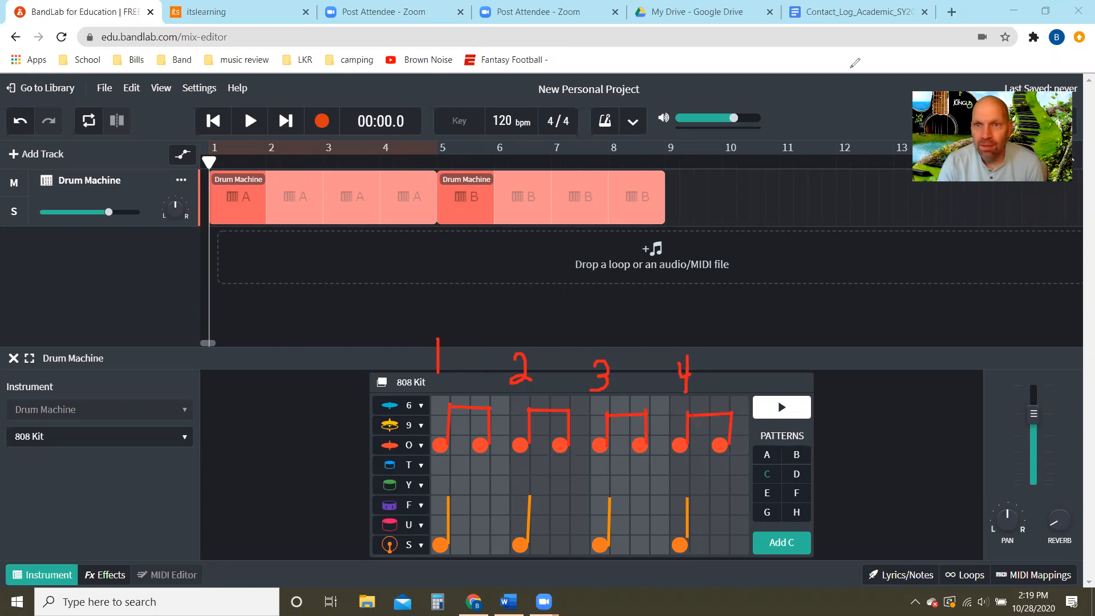
- Search the web for "quarter rest" in a new browser tab and trace the rest beside the quarter note image in red
{"action": "left_click", "coordinate": [951, 12]}
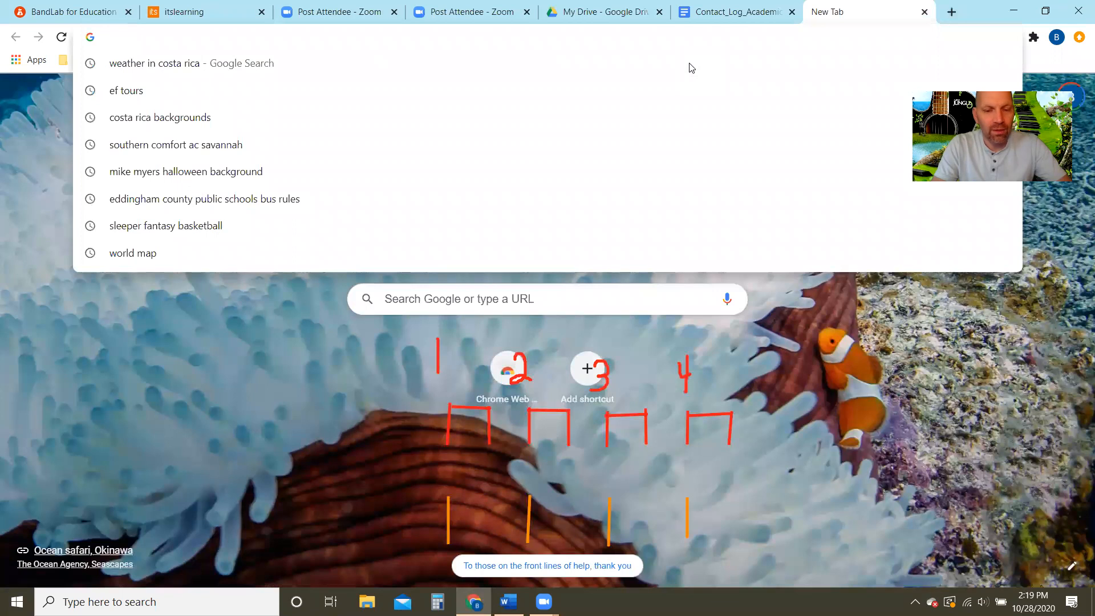
{"action": "type", "text": "quarter "}
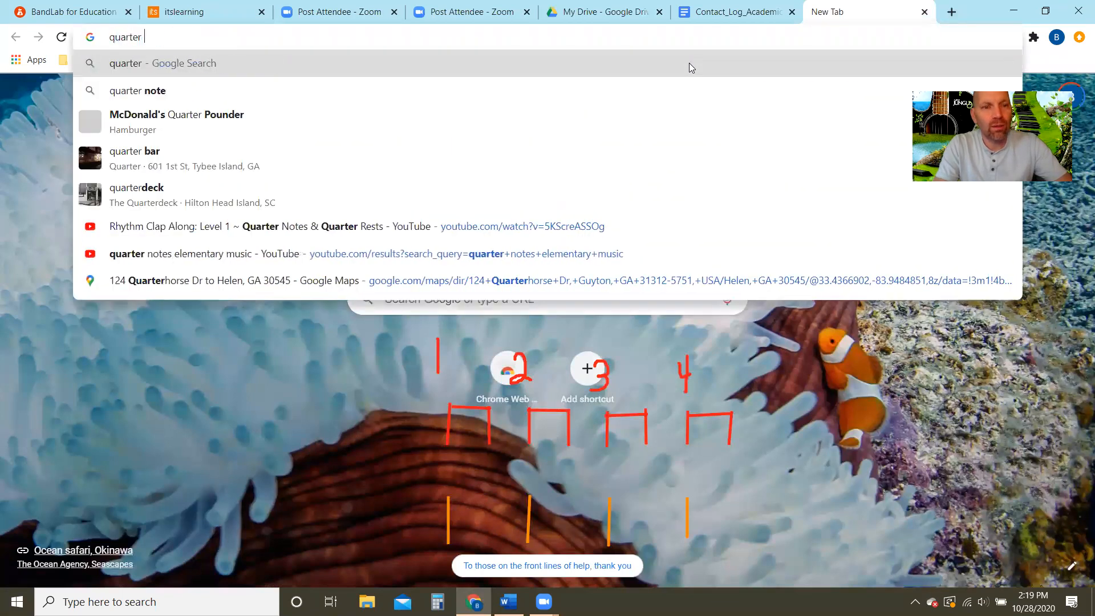
{"action": "type", "text": "rest"}
{"action": "key", "text": "Return"}
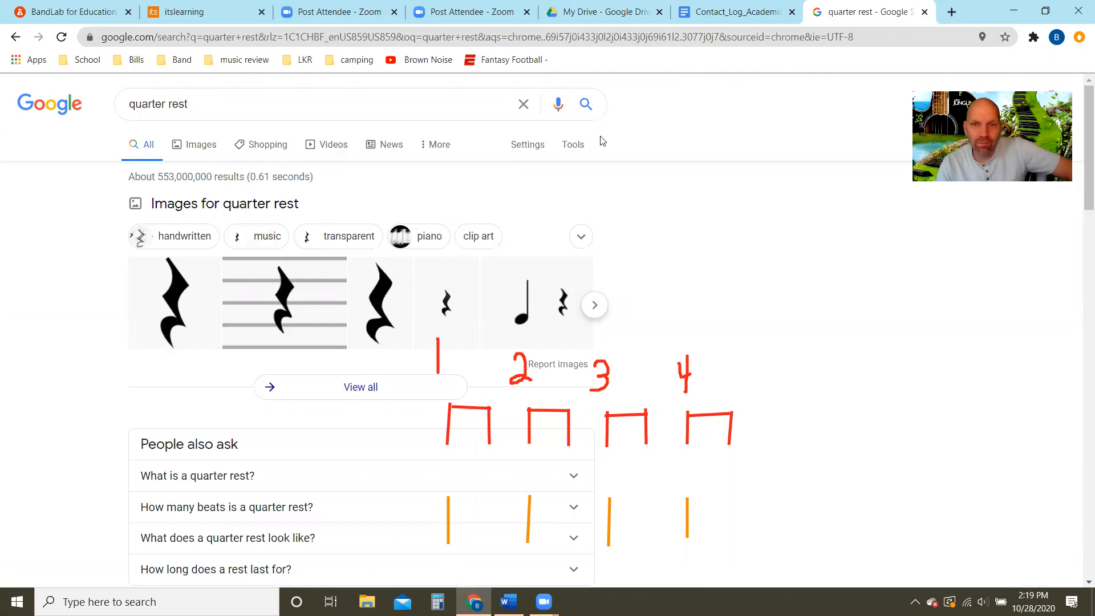
{"action": "left_click", "coordinate": [559, 102]}
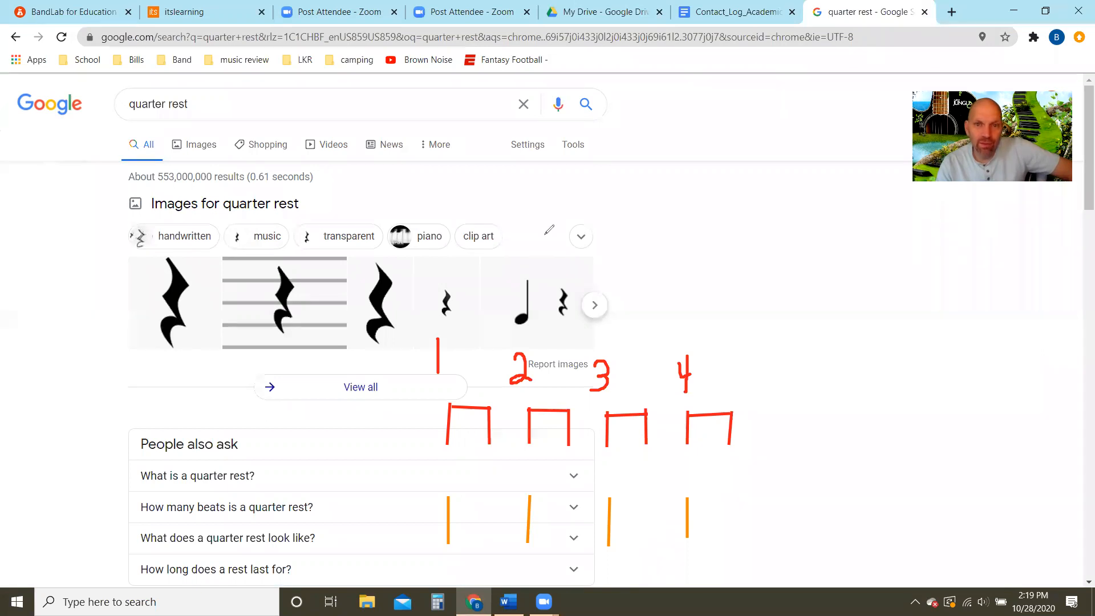
{"action": "left_click_drag", "start_coordinate": [562, 288], "coordinate": [565, 315]}
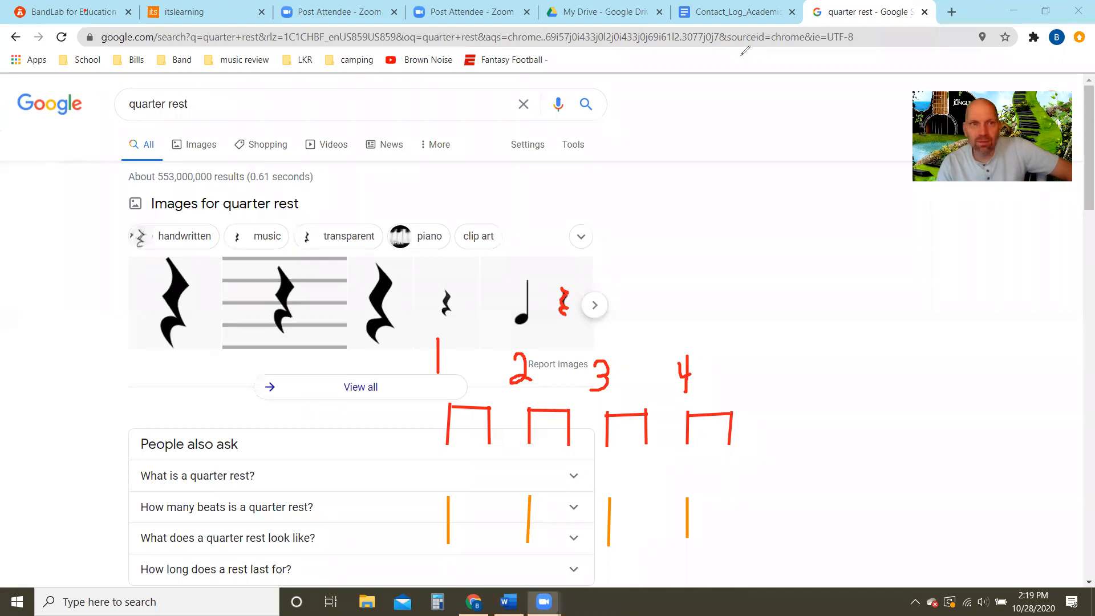
- Return to the BandLab project and draw four more red quarter rests in a row beside the traced one
{"action": "left_click", "coordinate": [74, 11]}
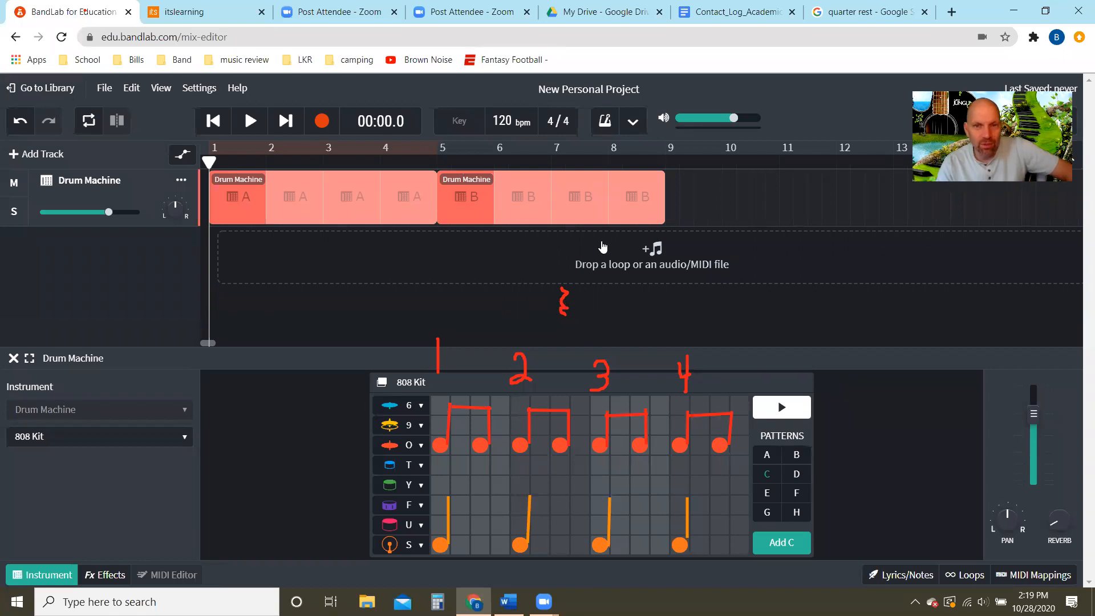
{"action": "left_click", "coordinate": [432, 107]}
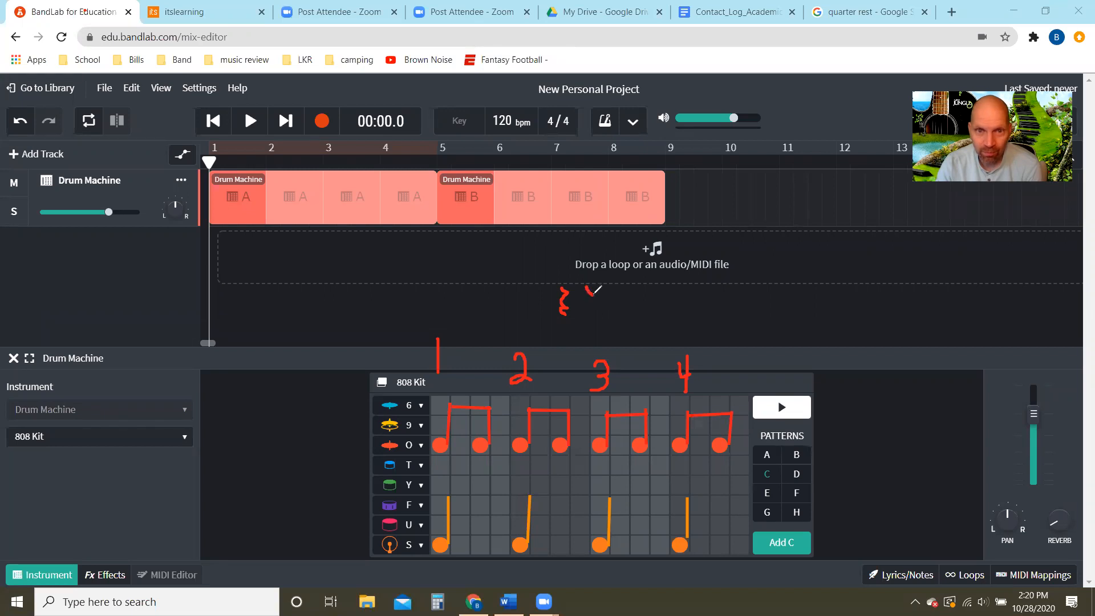
{"action": "mouse_move", "coordinate": [594, 292]}
{"action": "left_mouse_down"}
{"action": "mouse_move", "coordinate": [597, 310]}
{"action": "mouse_move", "coordinate": [582, 316]}
{"action": "mouse_move", "coordinate": [623, 296]}
{"action": "mouse_move", "coordinate": [616, 323]}
{"action": "mouse_move", "coordinate": [646, 294]}
{"action": "mouse_move", "coordinate": [629, 307]}
{"action": "mouse_move", "coordinate": [647, 313]}
{"action": "mouse_move", "coordinate": [639, 322]}
{"action": "mouse_move", "coordinate": [666, 302]}
{"action": "mouse_move", "coordinate": [657, 323]}
{"action": "left_mouse_up"}
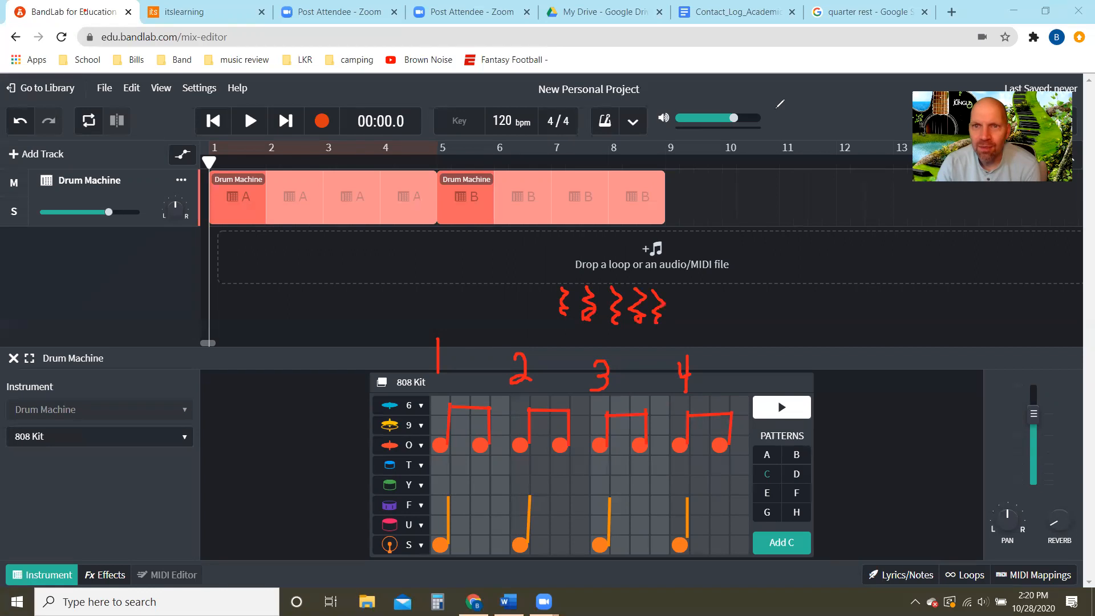
- Change the drum machine's Mid Tom row to Clap and place claps on beats 2 and 4 of pattern C
{"action": "left_click", "coordinate": [527, 107]}
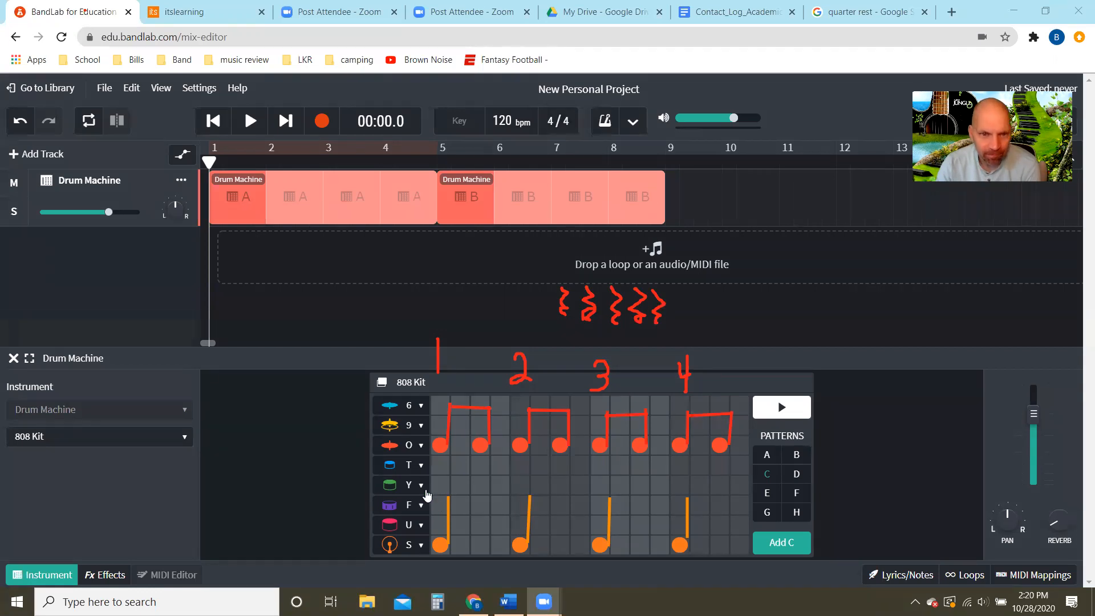
{"action": "left_click", "coordinate": [422, 467]}
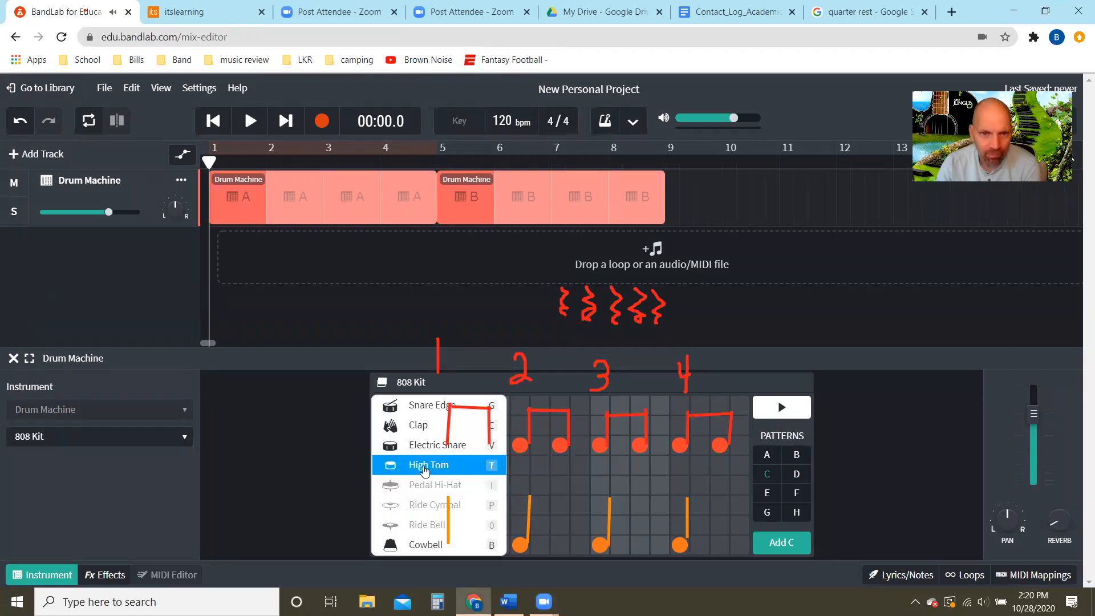
{"action": "left_click", "coordinate": [325, 429]}
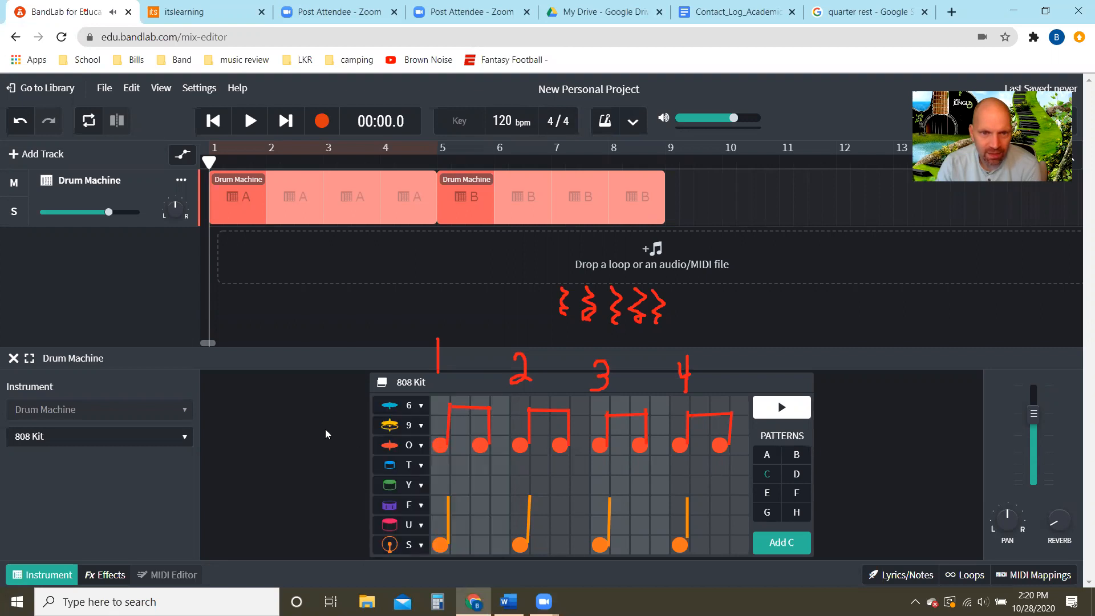
{"action": "left_click", "coordinate": [420, 485]}
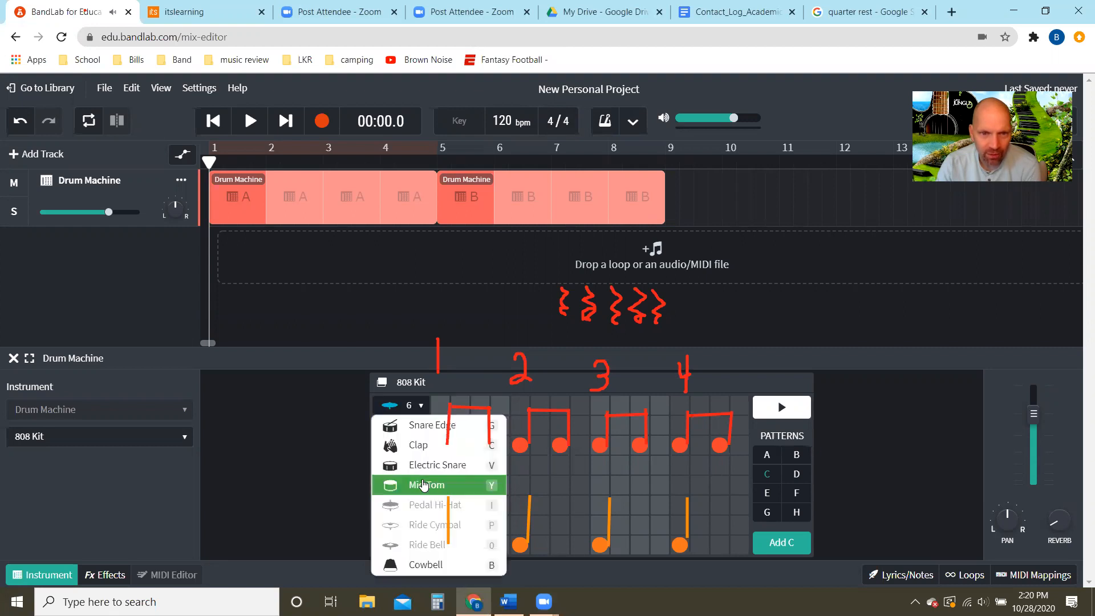
{"action": "left_click", "coordinate": [419, 445]}
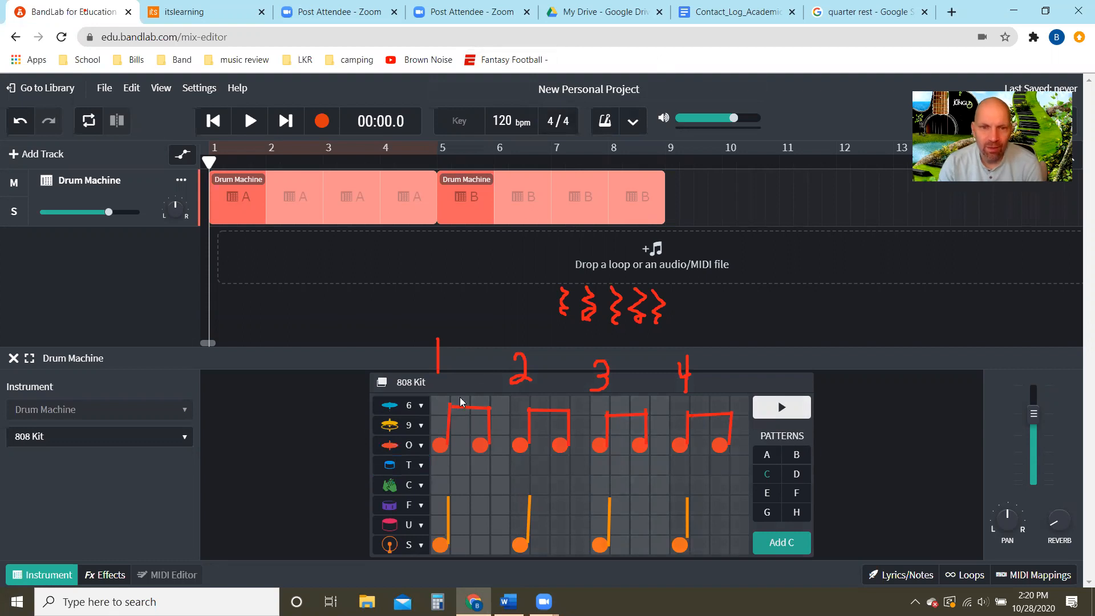
{"action": "left_click", "coordinate": [520, 483]}
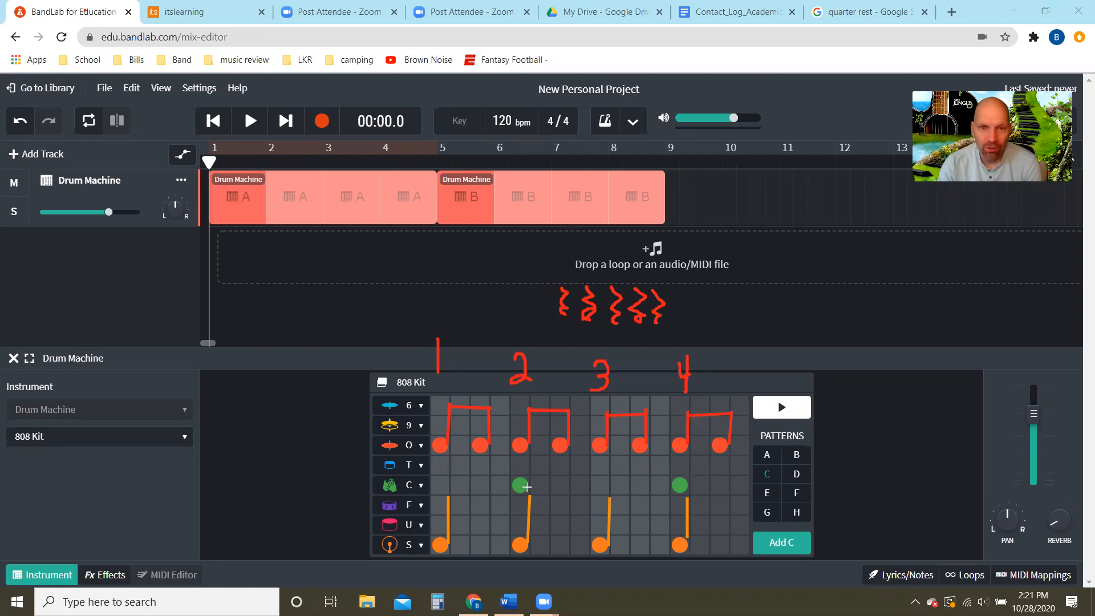
- Draw green stems on the beat 2 and 4 claps, add green quarter rests on beats 1 and 3, and play pattern C
{"action": "left_click_drag", "start_coordinate": [526, 486], "coordinate": [527, 452]}
{"action": "left_click_drag", "start_coordinate": [687, 485], "coordinate": [688, 450]}
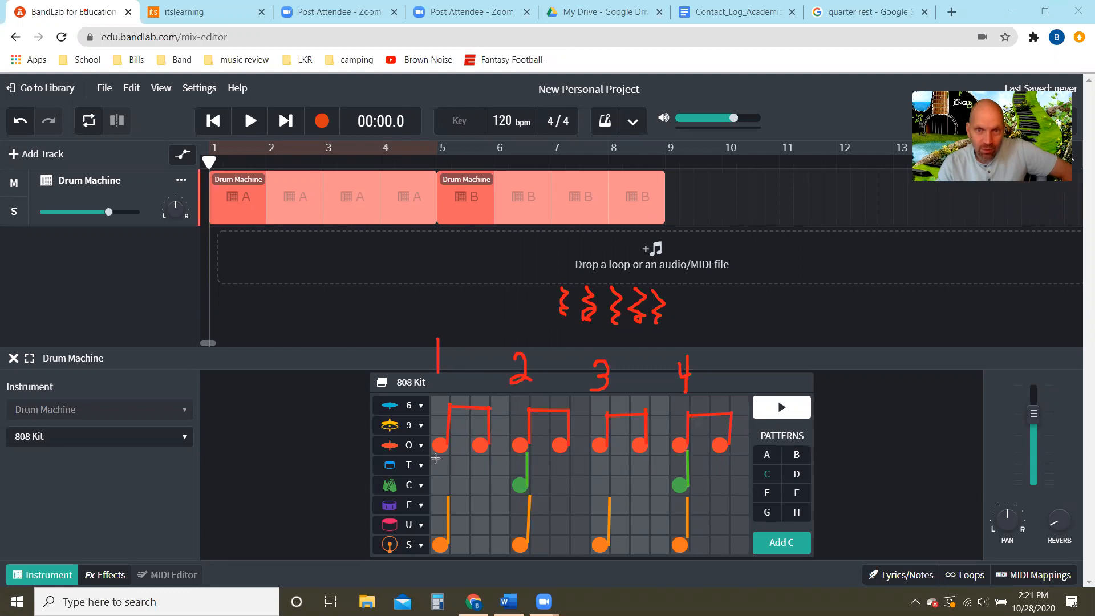
{"action": "mouse_move", "coordinate": [435, 458]}
{"action": "left_mouse_down"}
{"action": "mouse_move", "coordinate": [435, 474]}
{"action": "mouse_move", "coordinate": [434, 457]}
{"action": "left_mouse_up"}
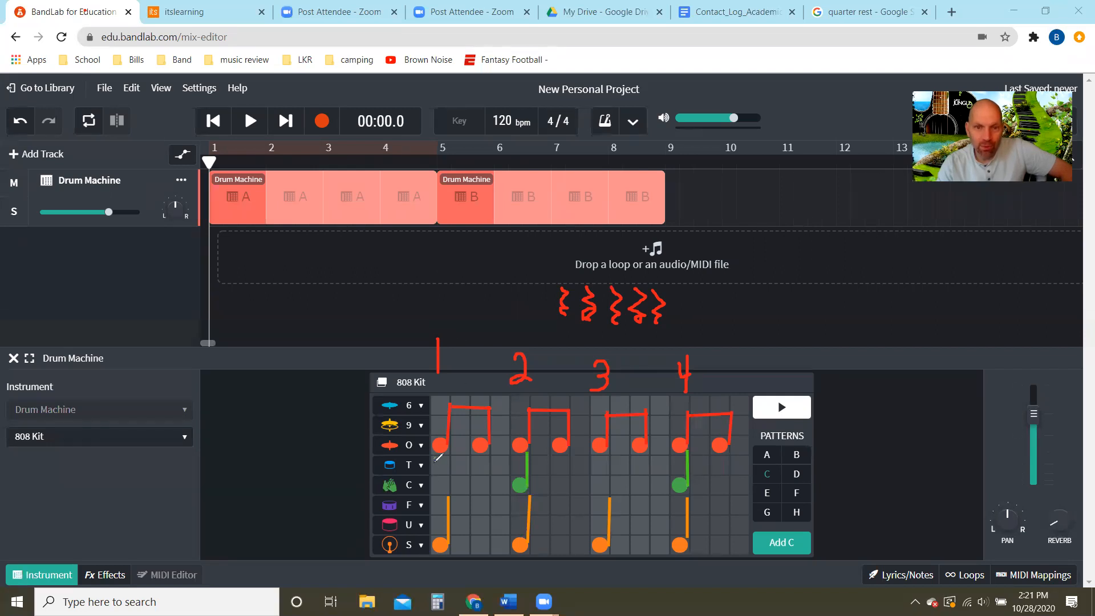
{"action": "left_click_drag", "start_coordinate": [436, 456], "coordinate": [445, 481]}
{"action": "left_click_drag", "start_coordinate": [442, 489], "coordinate": [443, 494]}
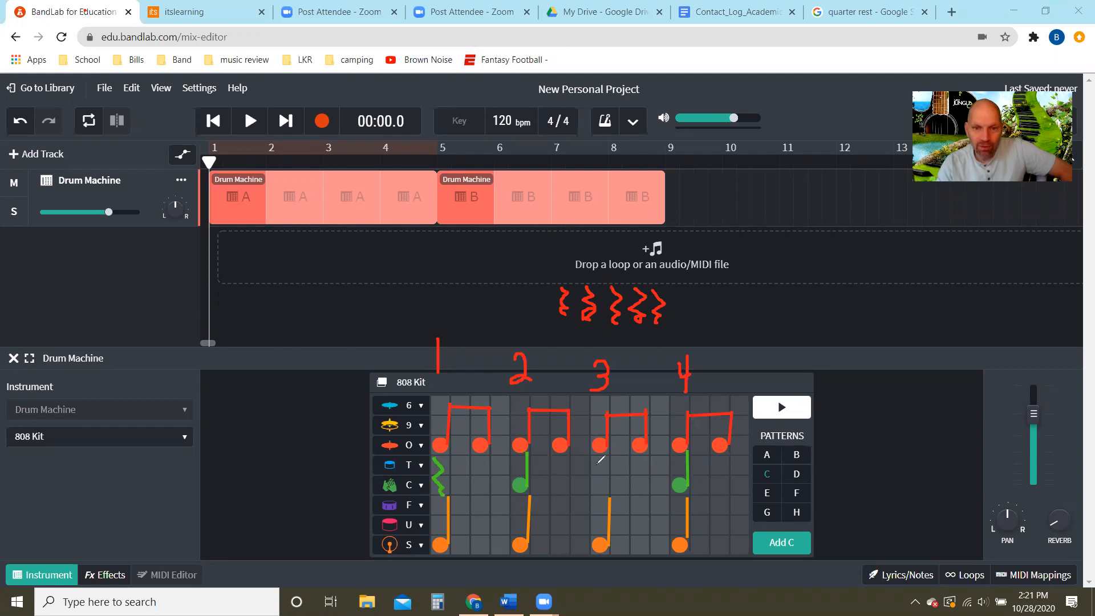
{"action": "mouse_move", "coordinate": [599, 453]}
{"action": "left_mouse_down"}
{"action": "mouse_move", "coordinate": [595, 490]}
{"action": "mouse_move", "coordinate": [606, 495]}
{"action": "left_mouse_up"}
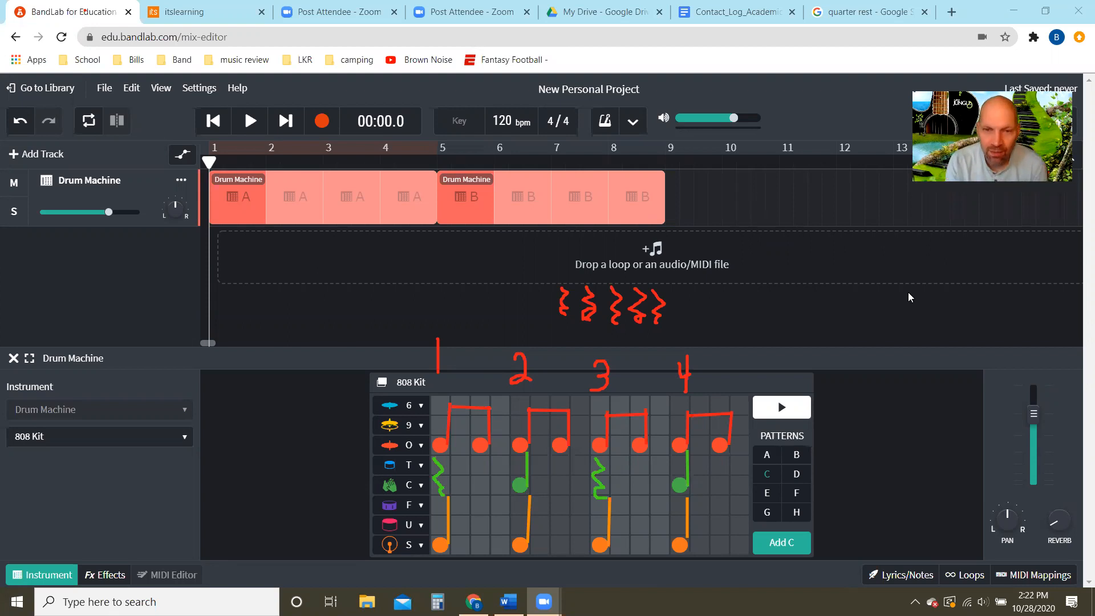
{"action": "left_click", "coordinate": [796, 406]}
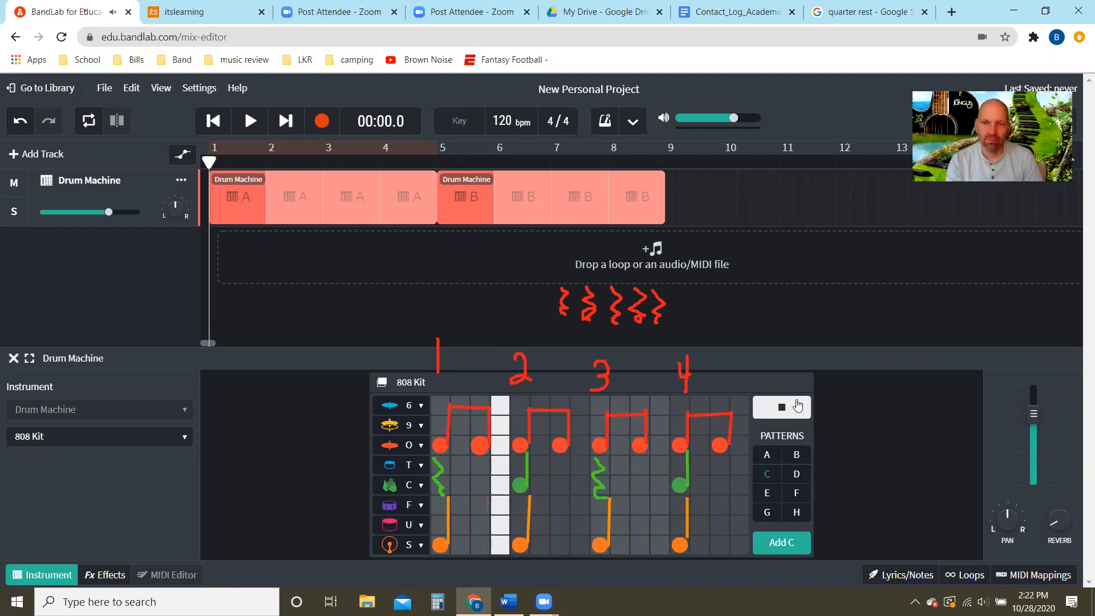
{"action": "left_click", "coordinate": [797, 407]}
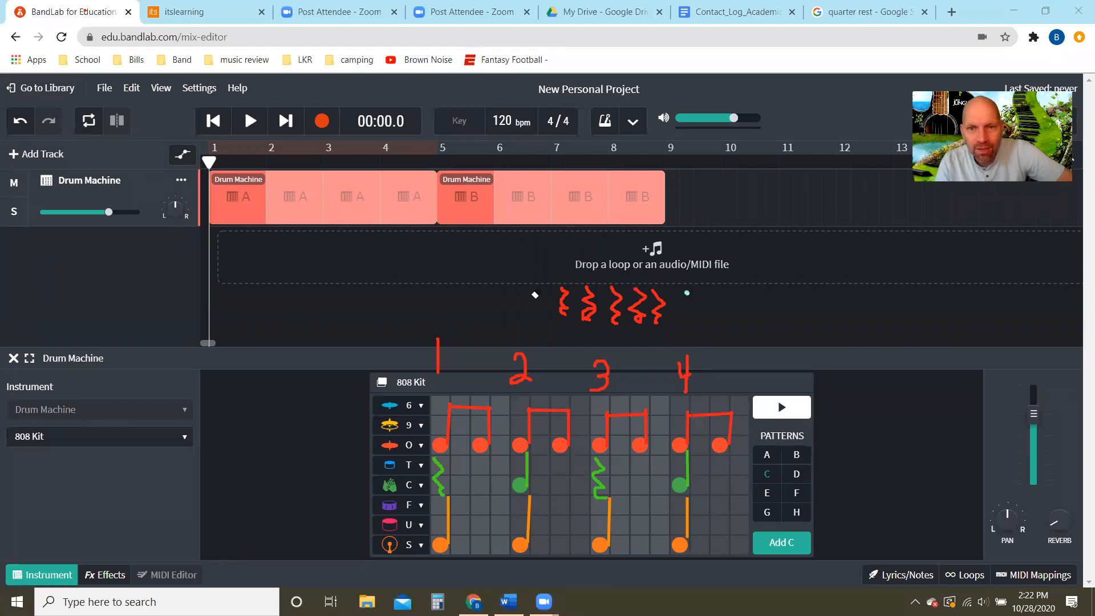
- Erase the spare red rests and all note and number annotations over the drum grid, and switch to pattern D
{"action": "left_click_drag", "start_coordinate": [535, 295], "coordinate": [574, 315]}
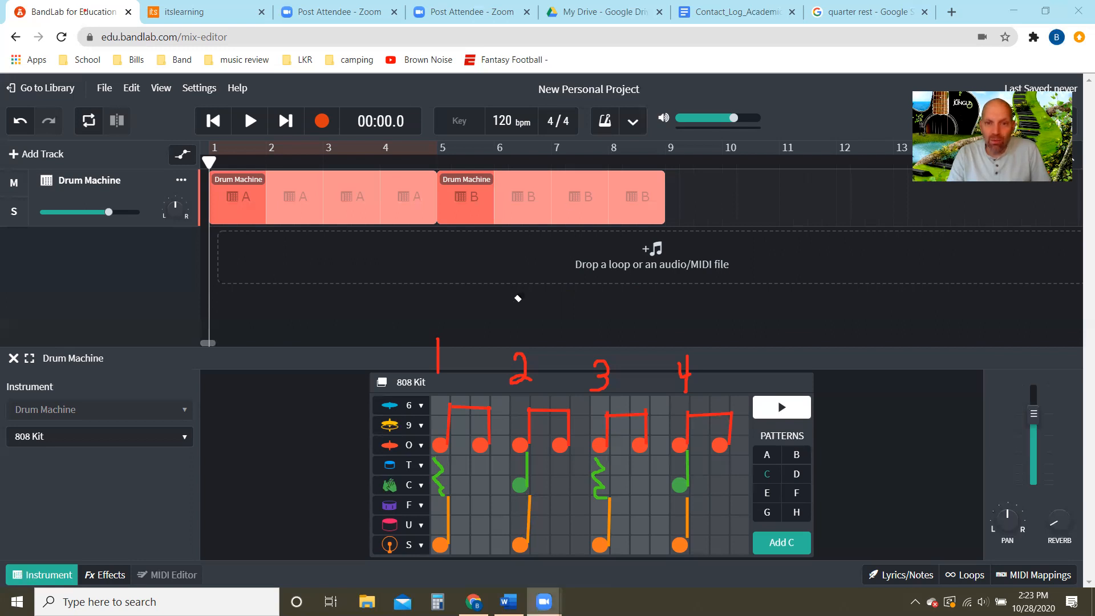
{"action": "mouse_move", "coordinate": [545, 423]}
{"action": "left_mouse_down"}
{"action": "mouse_move", "coordinate": [468, 424]}
{"action": "mouse_move", "coordinate": [731, 422]}
{"action": "mouse_move", "coordinate": [701, 432]}
{"action": "mouse_move", "coordinate": [551, 428]}
{"action": "mouse_move", "coordinate": [639, 457]}
{"action": "mouse_move", "coordinate": [488, 459]}
{"action": "mouse_move", "coordinate": [578, 468]}
{"action": "mouse_move", "coordinate": [705, 529]}
{"action": "mouse_move", "coordinate": [422, 485]}
{"action": "mouse_move", "coordinate": [456, 481]}
{"action": "left_mouse_up"}
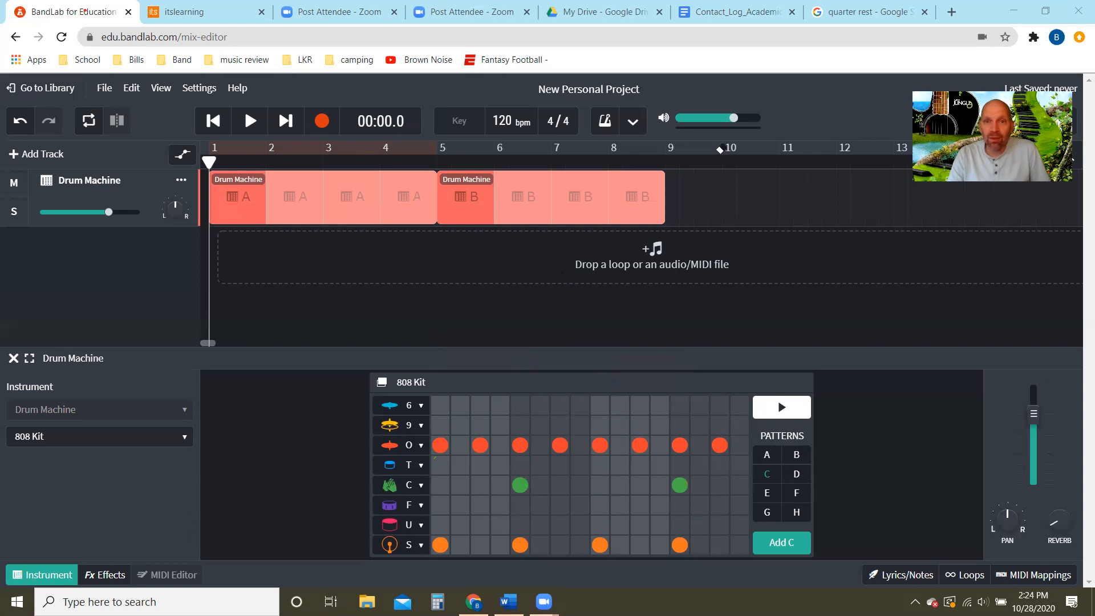
{"action": "left_click", "coordinate": [796, 474]}
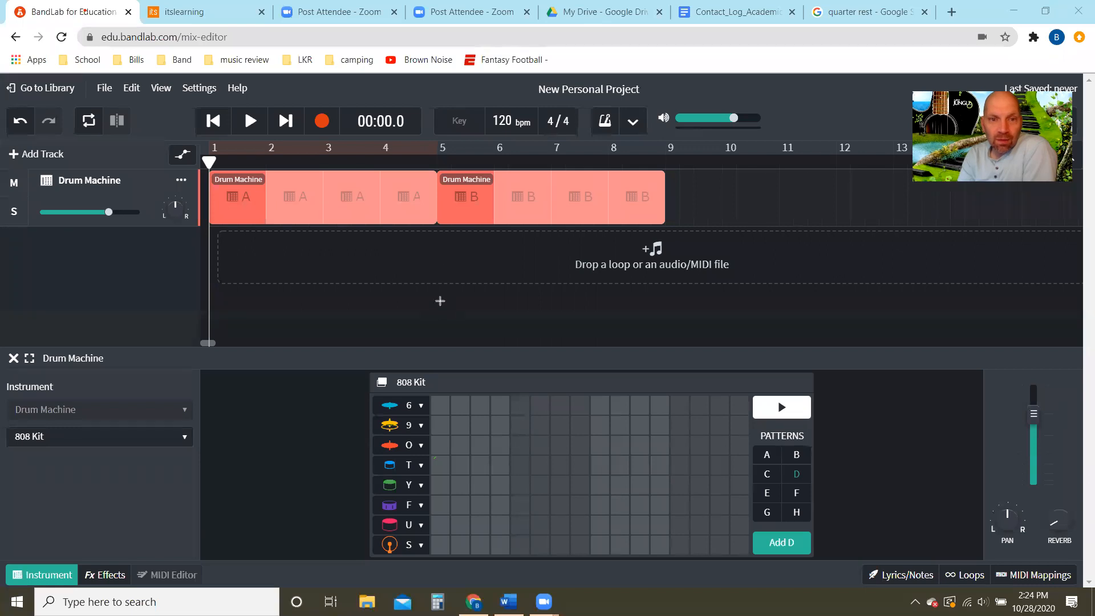
{"action": "left_click", "coordinate": [433, 280]}
{"action": "left_click", "coordinate": [512, 285]}
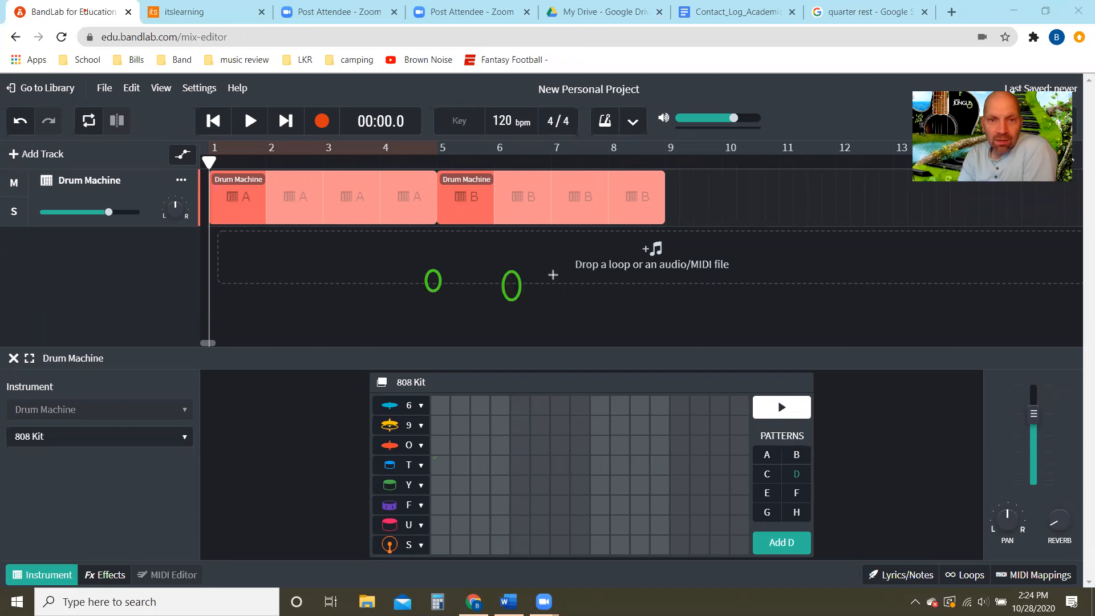
{"action": "left_click", "coordinate": [604, 289]}
{"action": "left_click", "coordinate": [661, 289]}
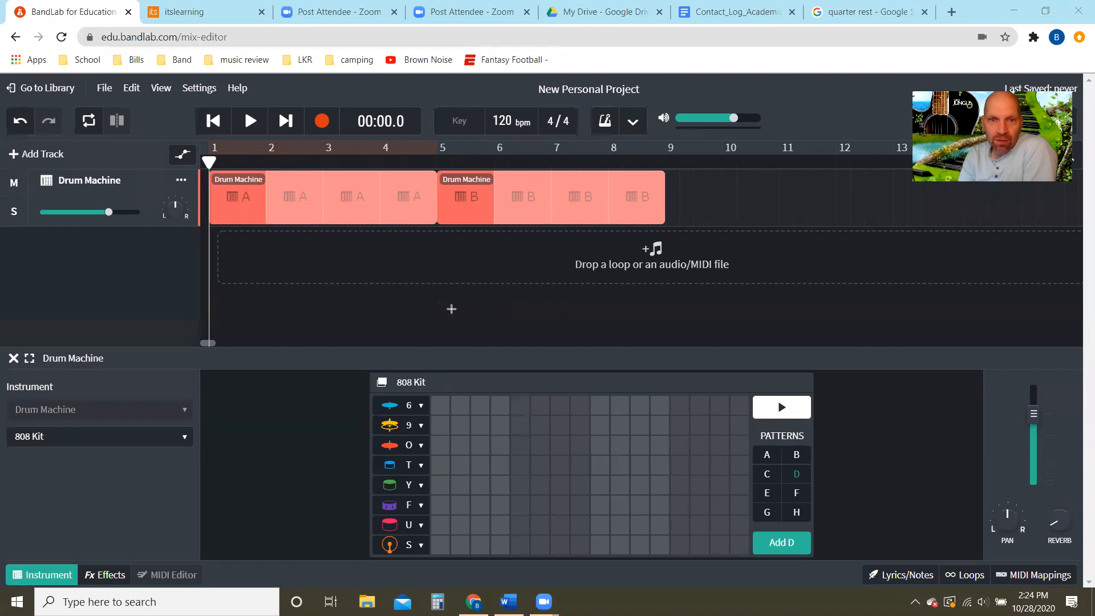
- Draw four filled green quarter notes with stems in a row below the drum machine track
{"action": "mouse_move", "coordinate": [457, 275]}
{"action": "left_mouse_down"}
{"action": "mouse_move", "coordinate": [444, 297]}
{"action": "mouse_move", "coordinate": [507, 304]}
{"action": "mouse_move", "coordinate": [558, 281]}
{"action": "left_mouse_up"}
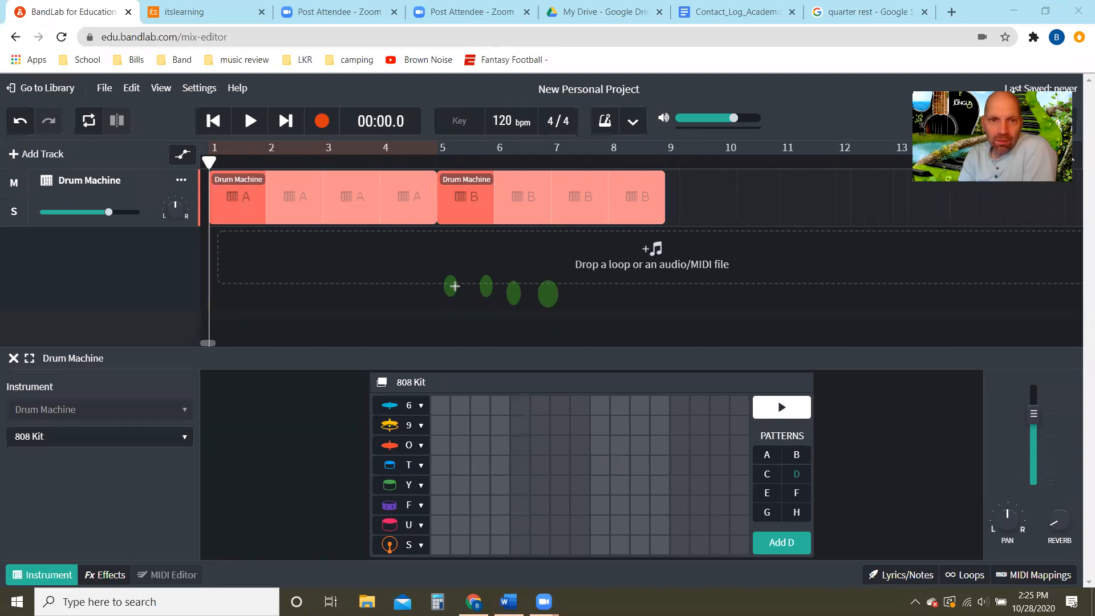
{"action": "left_click_drag", "start_coordinate": [455, 285], "coordinate": [456, 247]}
{"action": "left_click_drag", "start_coordinate": [494, 286], "coordinate": [491, 249]}
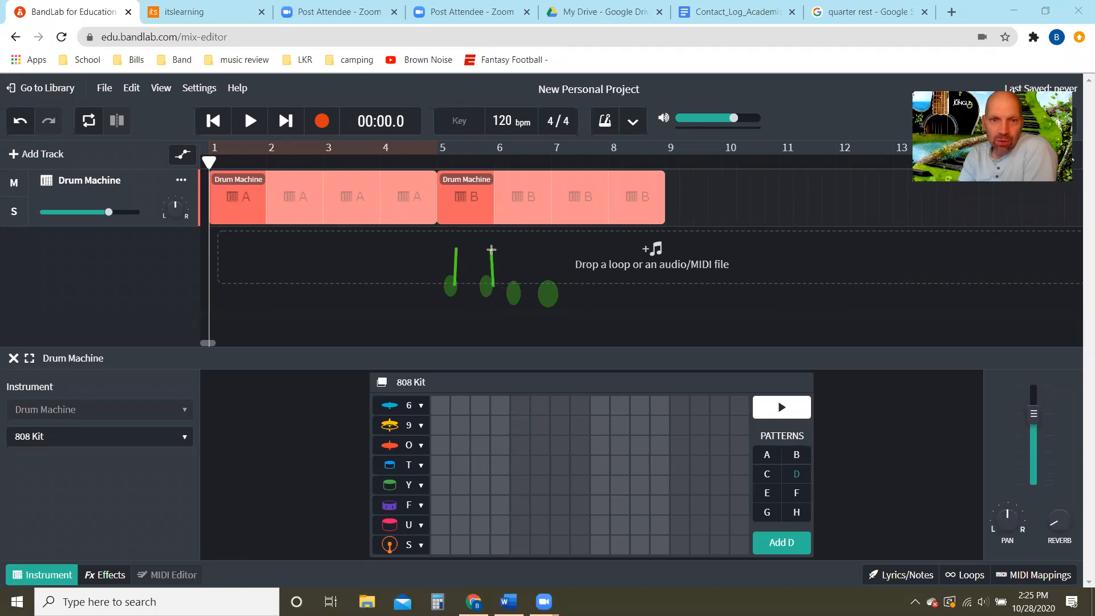
{"action": "left_click_drag", "start_coordinate": [521, 295], "coordinate": [516, 258]}
{"action": "left_click_drag", "start_coordinate": [557, 289], "coordinate": [553, 257]}
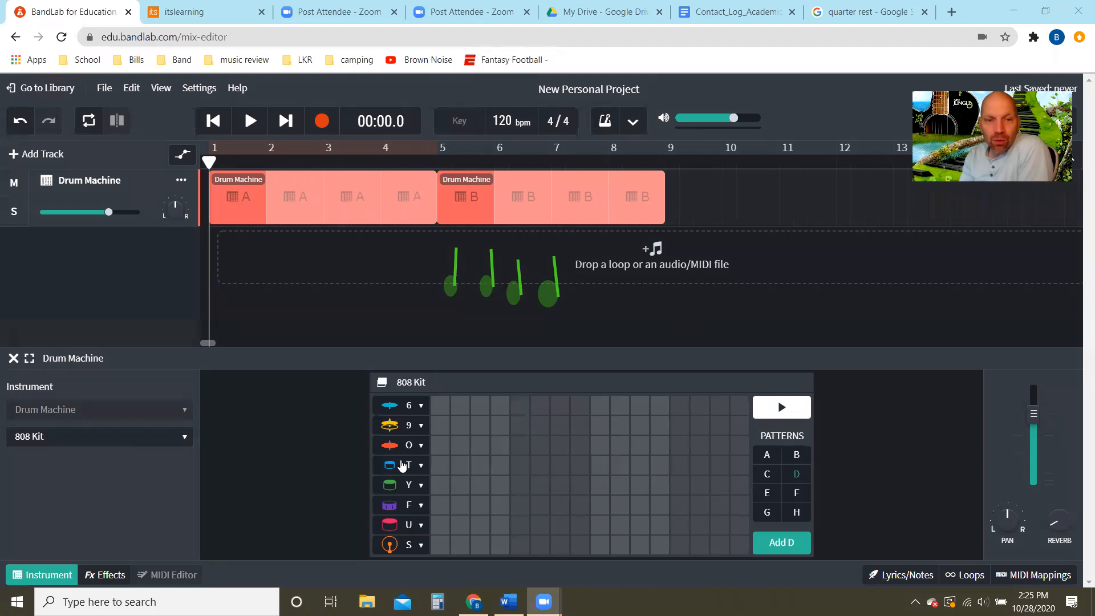
- Place hits on beats 1, 2, 3 and 4 of pattern D's Y row and play the pattern
{"action": "left_click", "coordinate": [443, 485]}
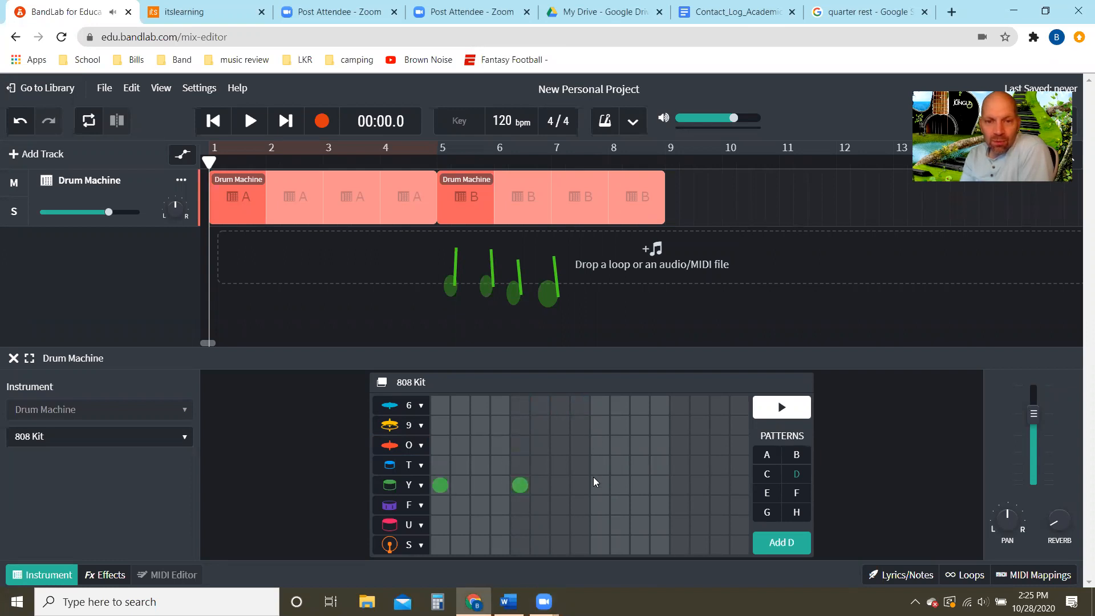
{"action": "left_click", "coordinate": [674, 482]}
{"action": "left_click", "coordinate": [796, 413]}
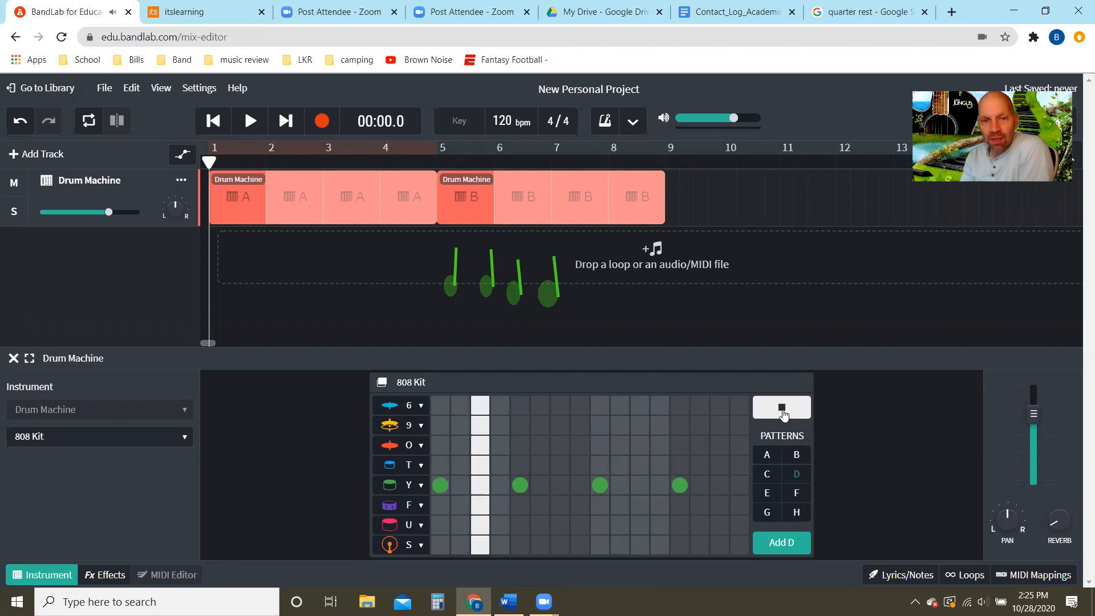
{"action": "left_click", "coordinate": [781, 410]}
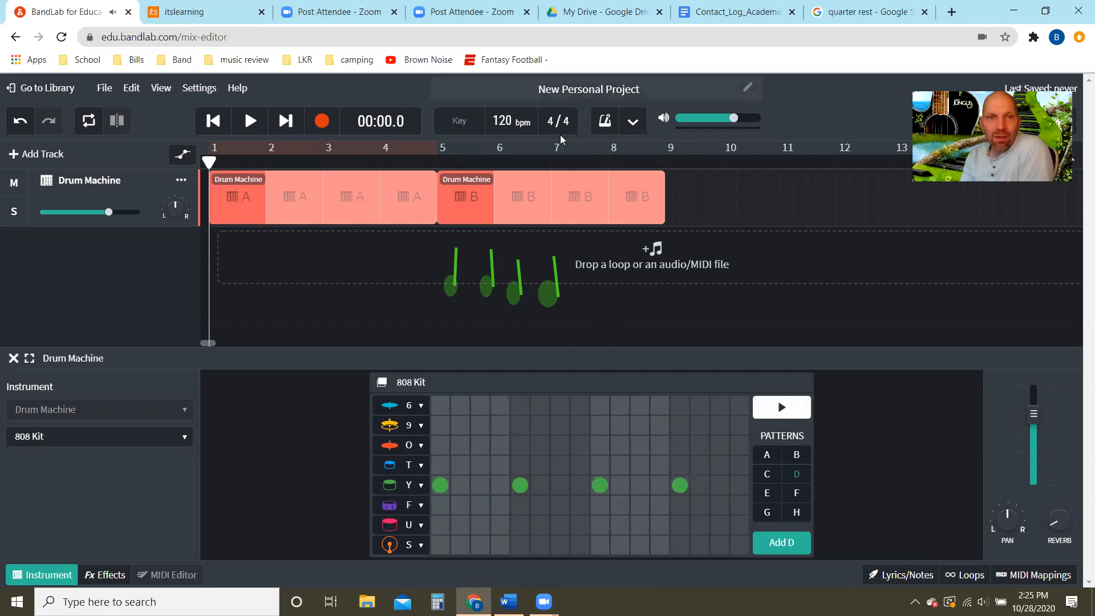
- Erase the four green quarter notes and draw two quarter rests, a beamed eighth-note pair and a quarter note in green instead
{"action": "left_click_drag", "start_coordinate": [569, 273], "coordinate": [466, 280]}
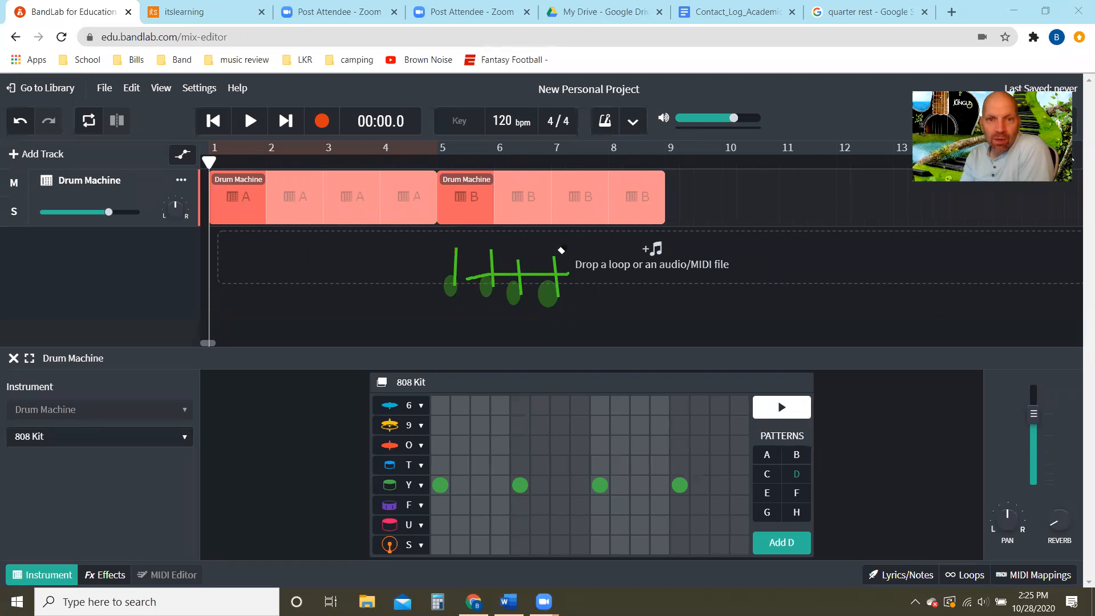
{"action": "mouse_move", "coordinate": [561, 250]}
{"action": "left_mouse_down"}
{"action": "mouse_move", "coordinate": [476, 288]}
{"action": "mouse_move", "coordinate": [472, 279]}
{"action": "left_mouse_up"}
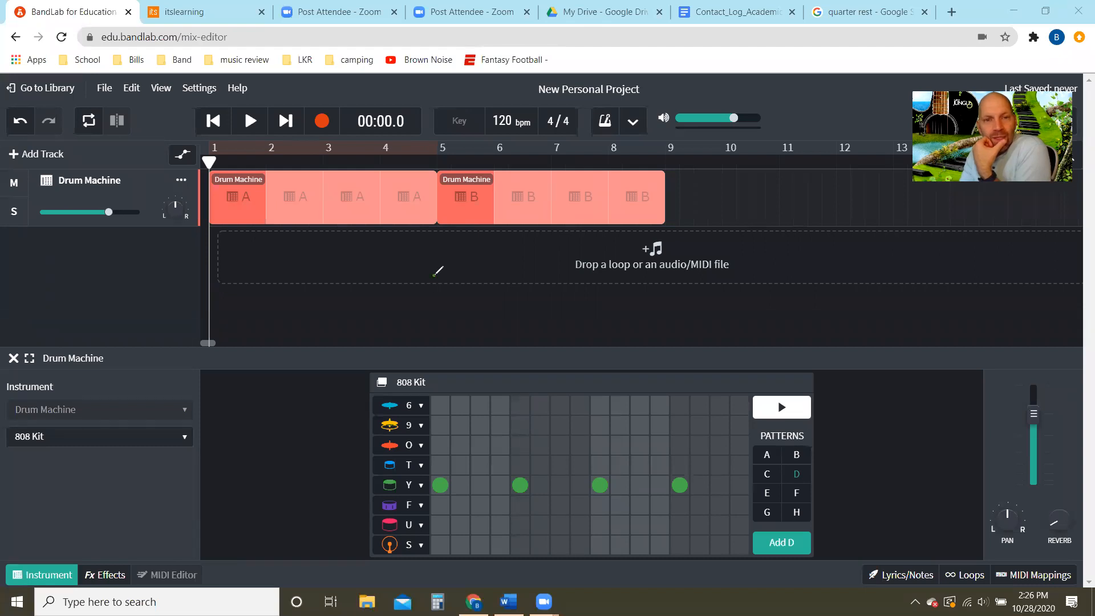
{"action": "mouse_move", "coordinate": [434, 275]}
{"action": "left_mouse_down"}
{"action": "mouse_move", "coordinate": [444, 283]}
{"action": "mouse_move", "coordinate": [425, 301]}
{"action": "mouse_move", "coordinate": [441, 309]}
{"action": "mouse_move", "coordinate": [428, 321]}
{"action": "mouse_move", "coordinate": [443, 323]}
{"action": "left_mouse_up"}
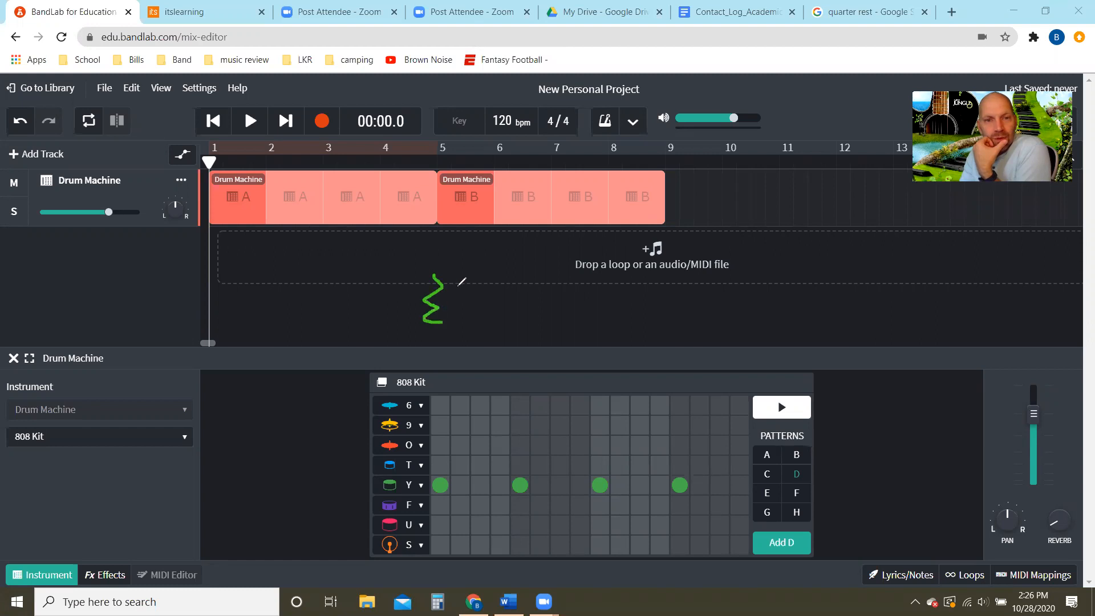
{"action": "left_click_drag", "start_coordinate": [467, 275], "coordinate": [470, 315]}
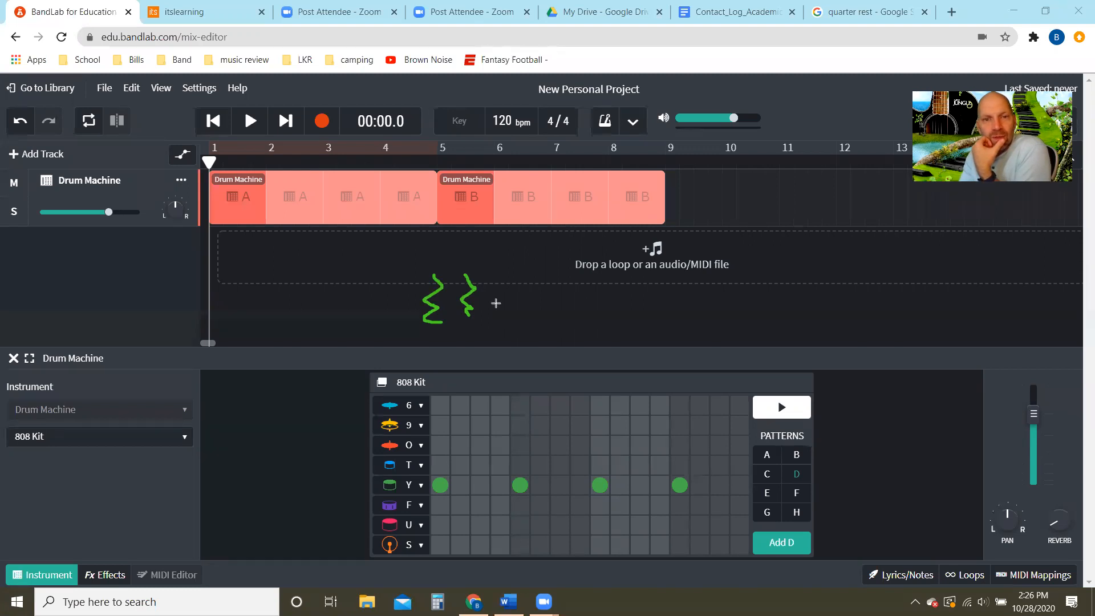
{"action": "left_click_drag", "start_coordinate": [505, 302], "coordinate": [576, 289]}
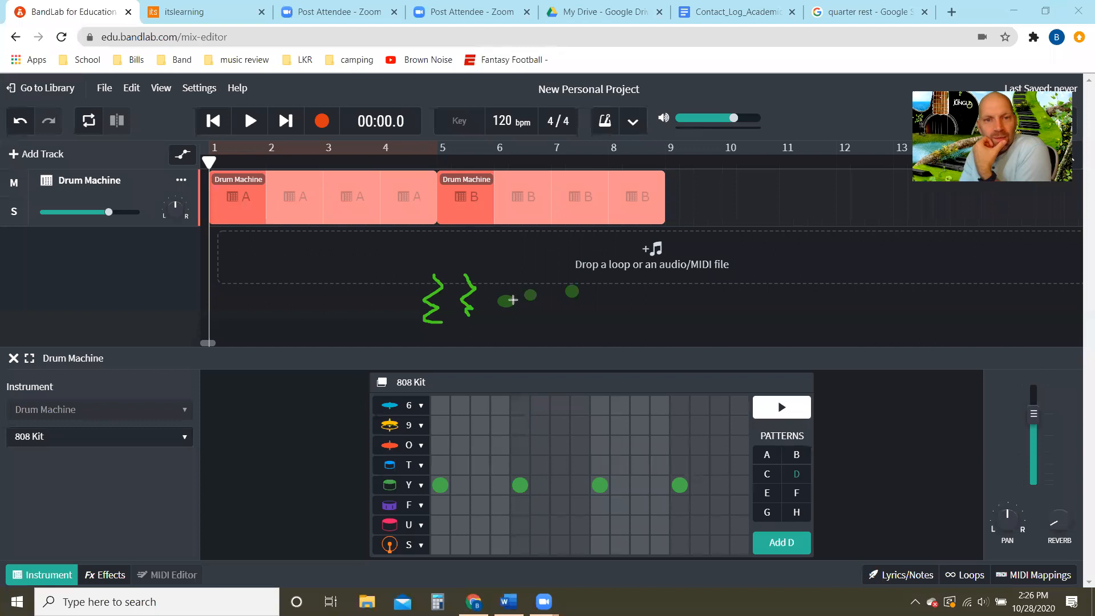
{"action": "mouse_move", "coordinate": [512, 298]}
{"action": "left_mouse_down"}
{"action": "mouse_move", "coordinate": [511, 272]}
{"action": "mouse_move", "coordinate": [535, 259]}
{"action": "mouse_move", "coordinate": [535, 284]}
{"action": "mouse_move", "coordinate": [537, 261]}
{"action": "mouse_move", "coordinate": [575, 287]}
{"action": "left_mouse_up"}
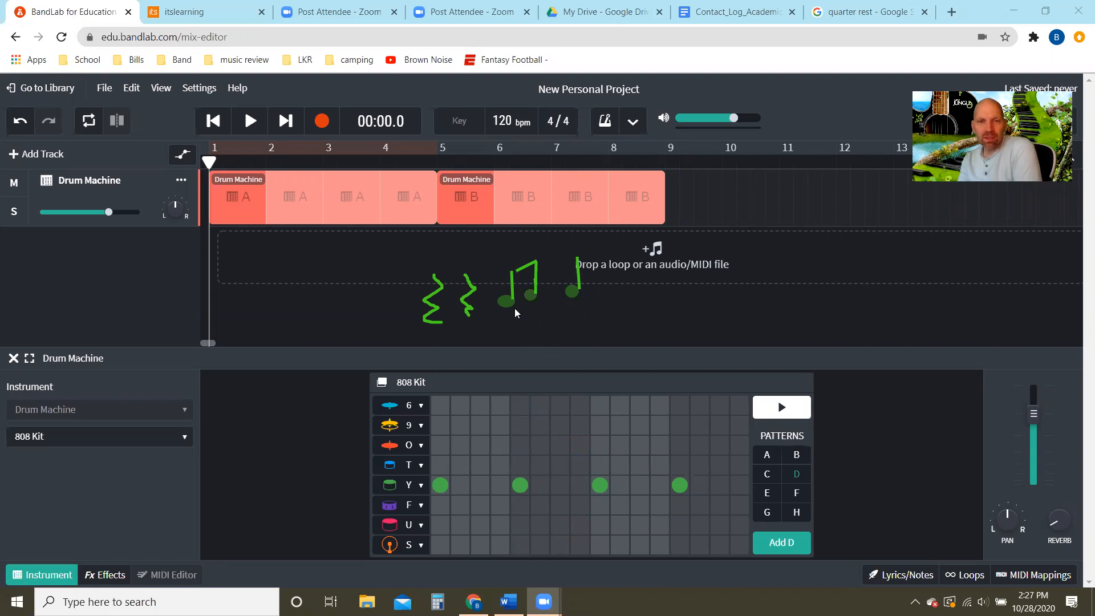
- Place hits on beat 3, the second half of beat 3 and beat 4 in pattern D's S row, and play it
{"action": "left_click", "coordinate": [601, 545]}
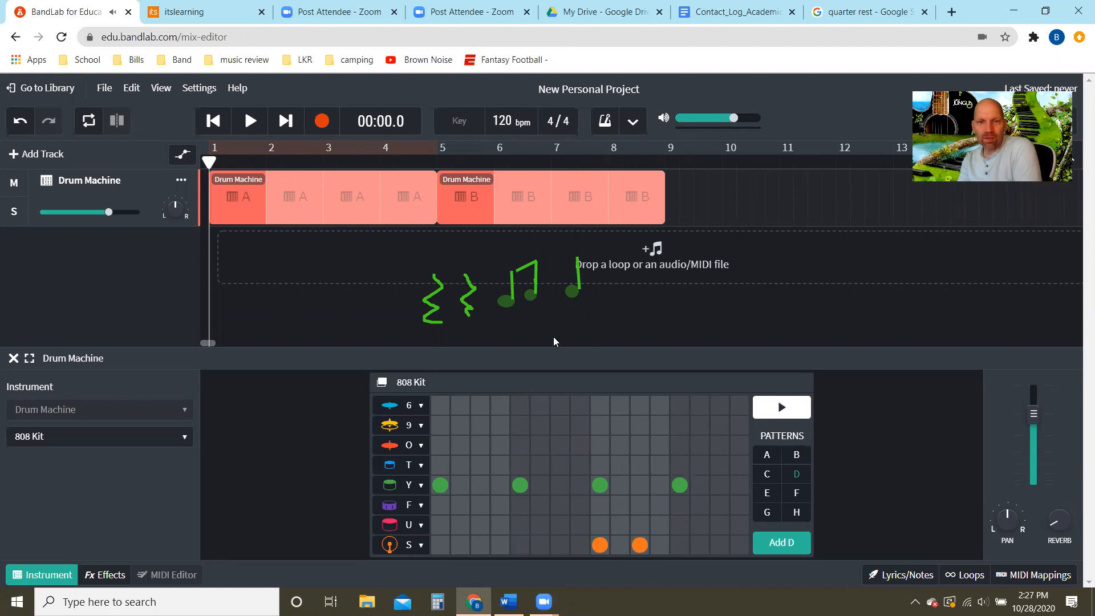
{"action": "left_click", "coordinate": [792, 411]}
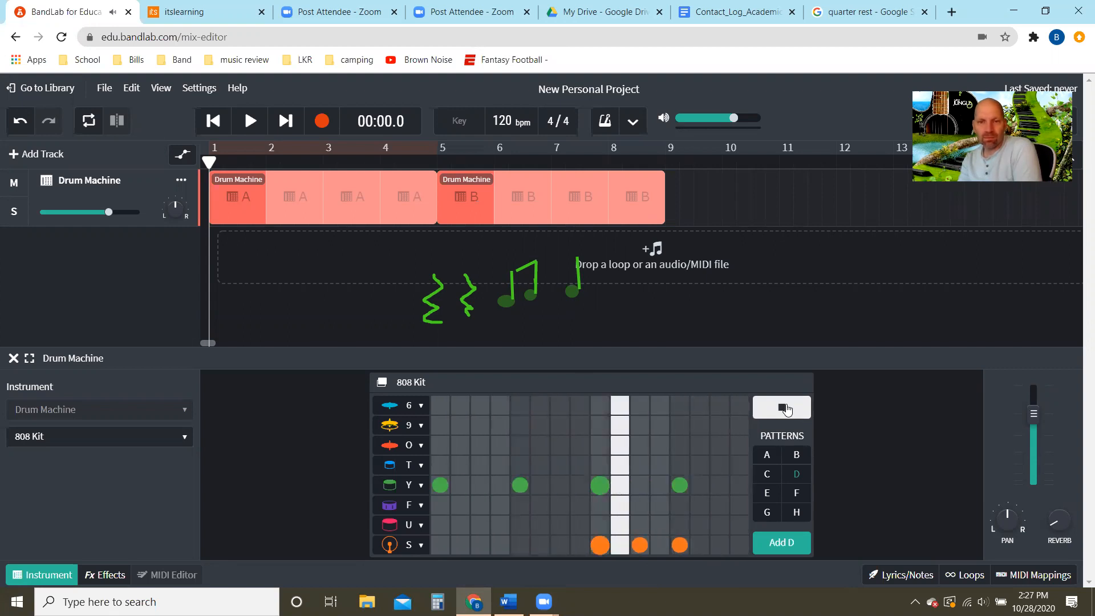
{"action": "left_click", "coordinate": [787, 409]}
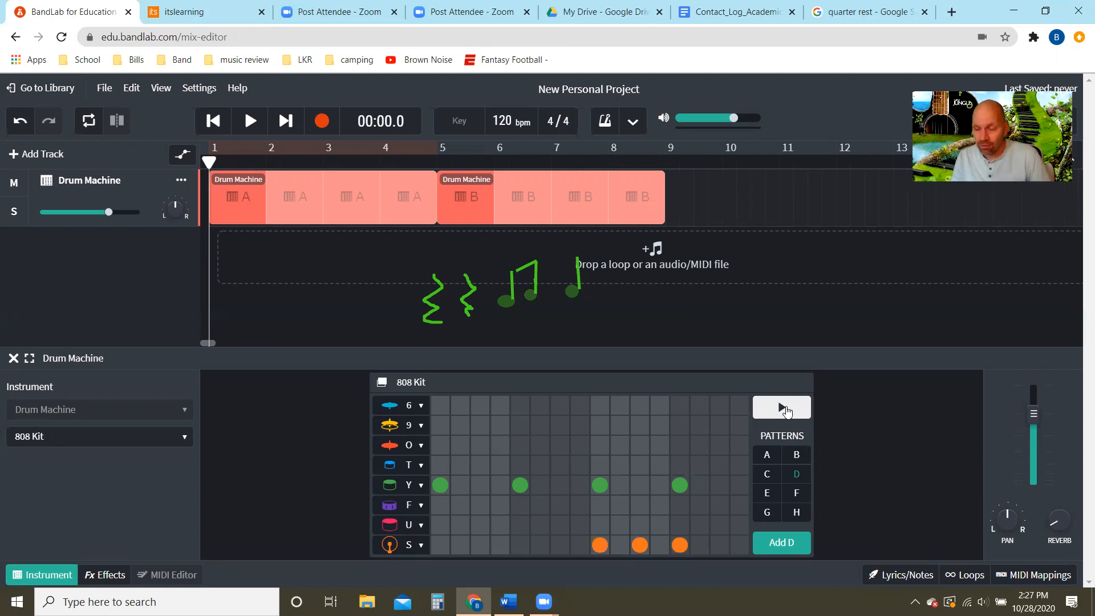
- Clear the green rhythm annotation and draw green stems on the four Y row hits to show quarter notes
{"action": "left_click", "coordinate": [535, 105]}
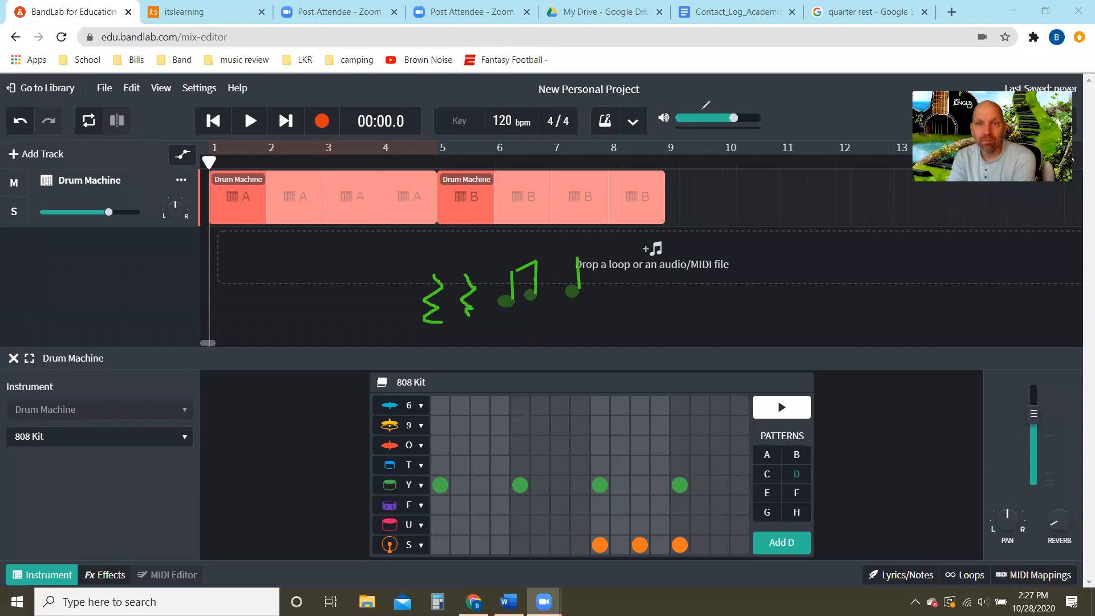
{"action": "left_click", "coordinate": [731, 121]}
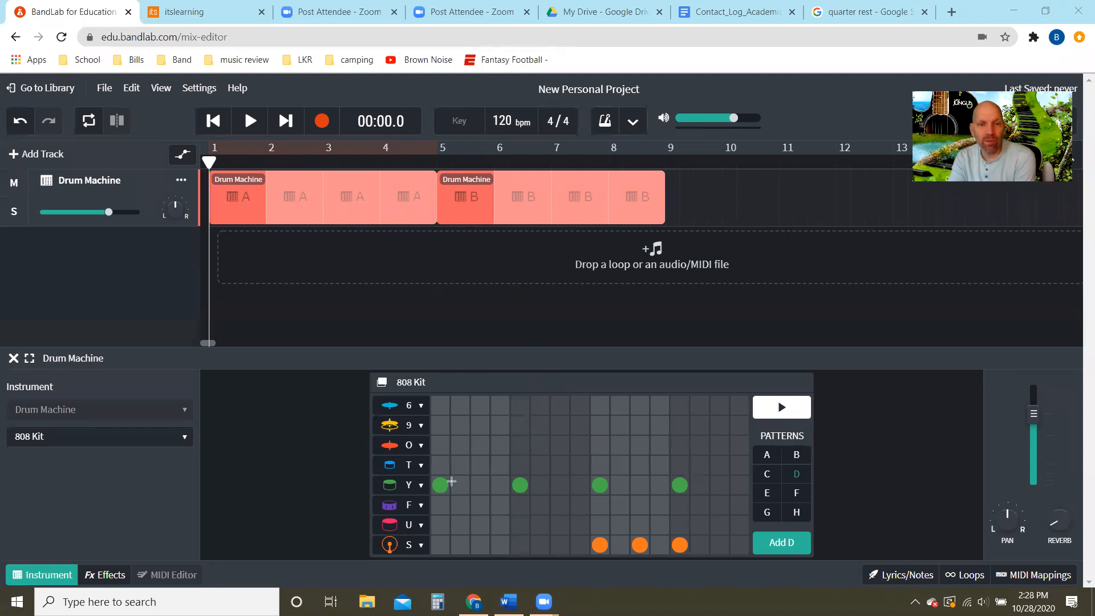
{"action": "left_click_drag", "start_coordinate": [450, 485], "coordinate": [452, 420]}
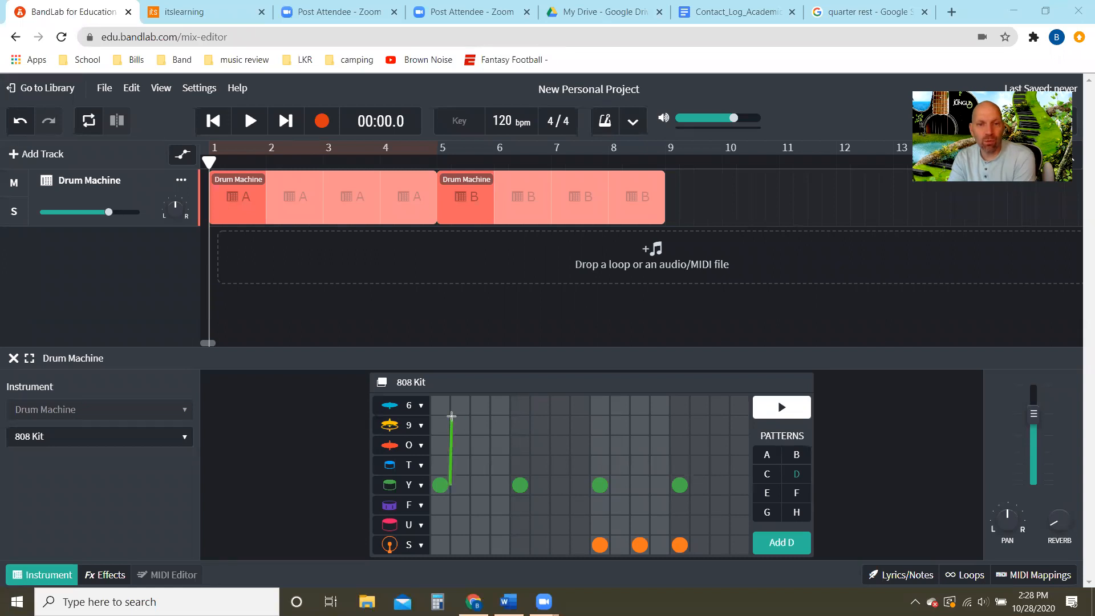
{"action": "left_click_drag", "start_coordinate": [529, 487], "coordinate": [529, 423]}
{"action": "left_click_drag", "start_coordinate": [611, 485], "coordinate": [616, 432]}
{"action": "left_click_drag", "start_coordinate": [691, 485], "coordinate": [688, 437]}
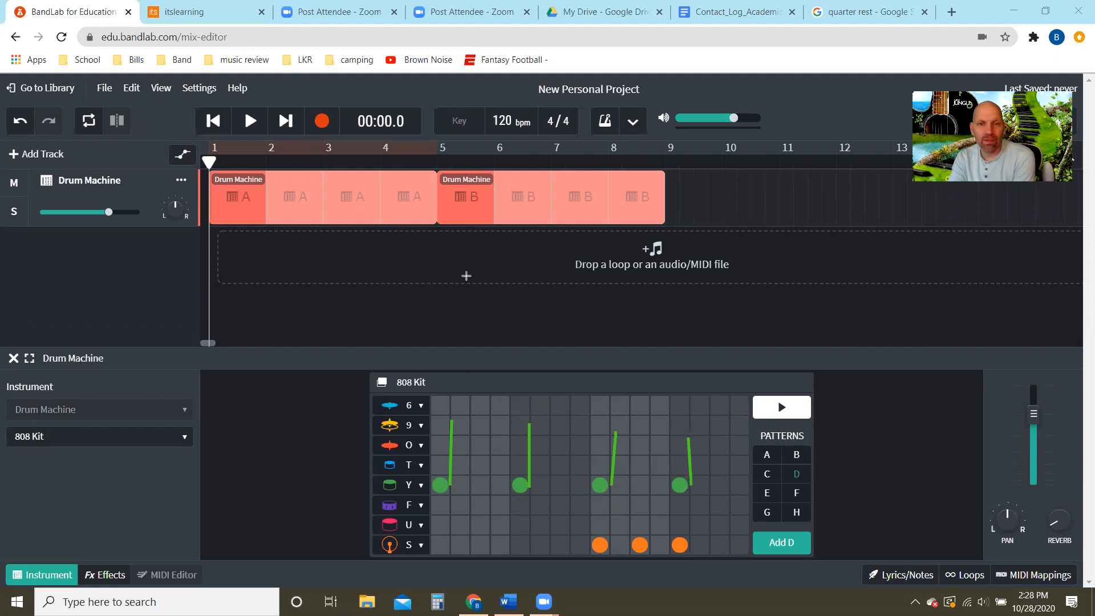
- Annotate the S row in orange with a beamed eighth-note pair on beat 3, a quarter-note stem on beat 4 and quarter rests on beats 1 and 2
{"action": "left_click_drag", "start_coordinate": [607, 546], "coordinate": [611, 508]}
{"action": "mouse_move", "coordinate": [647, 545]}
{"action": "left_mouse_down"}
{"action": "mouse_move", "coordinate": [646, 504]}
{"action": "mouse_move", "coordinate": [616, 507]}
{"action": "left_mouse_up"}
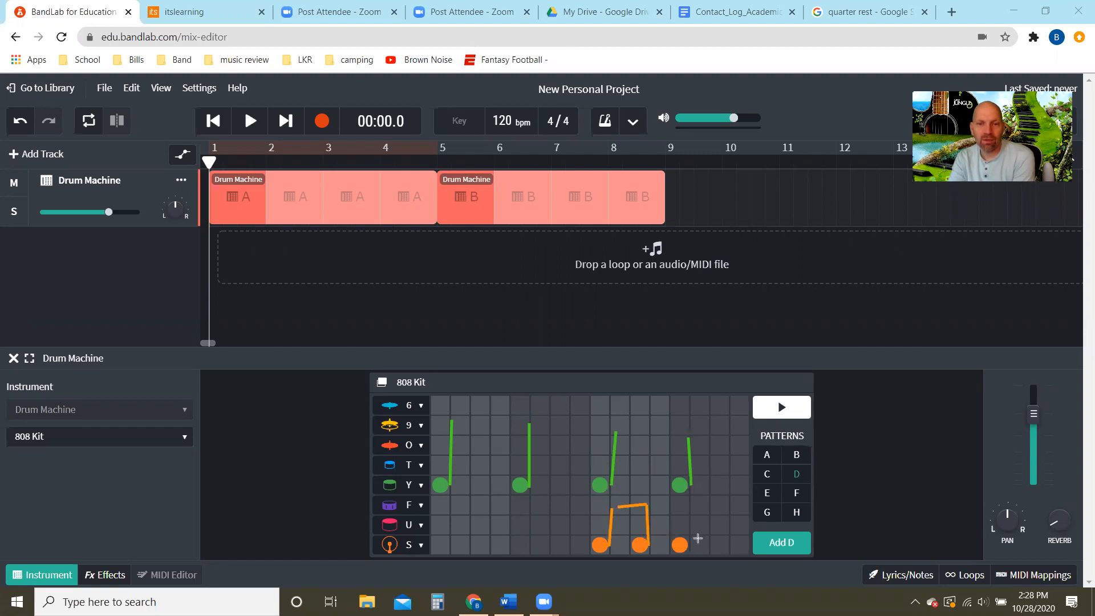
{"action": "left_click_drag", "start_coordinate": [684, 546], "coordinate": [685, 500]}
{"action": "mouse_move", "coordinate": [435, 508]}
{"action": "left_mouse_down"}
{"action": "mouse_move", "coordinate": [454, 518]}
{"action": "mouse_move", "coordinate": [442, 528]}
{"action": "mouse_move", "coordinate": [450, 546]}
{"action": "left_mouse_up"}
{"action": "left_click_drag", "start_coordinate": [518, 505], "coordinate": [524, 559]}
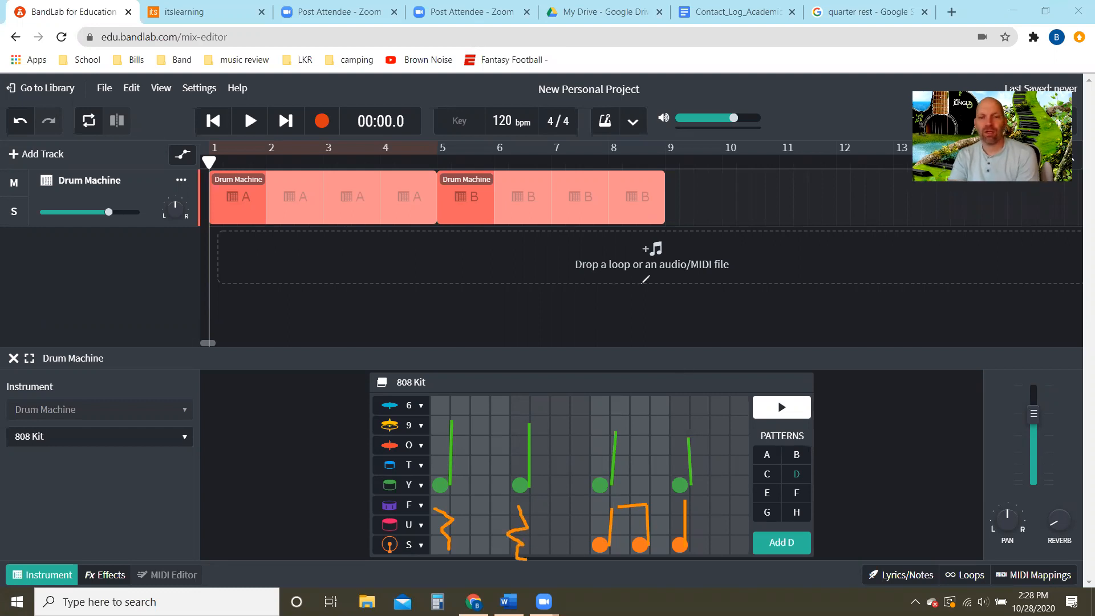